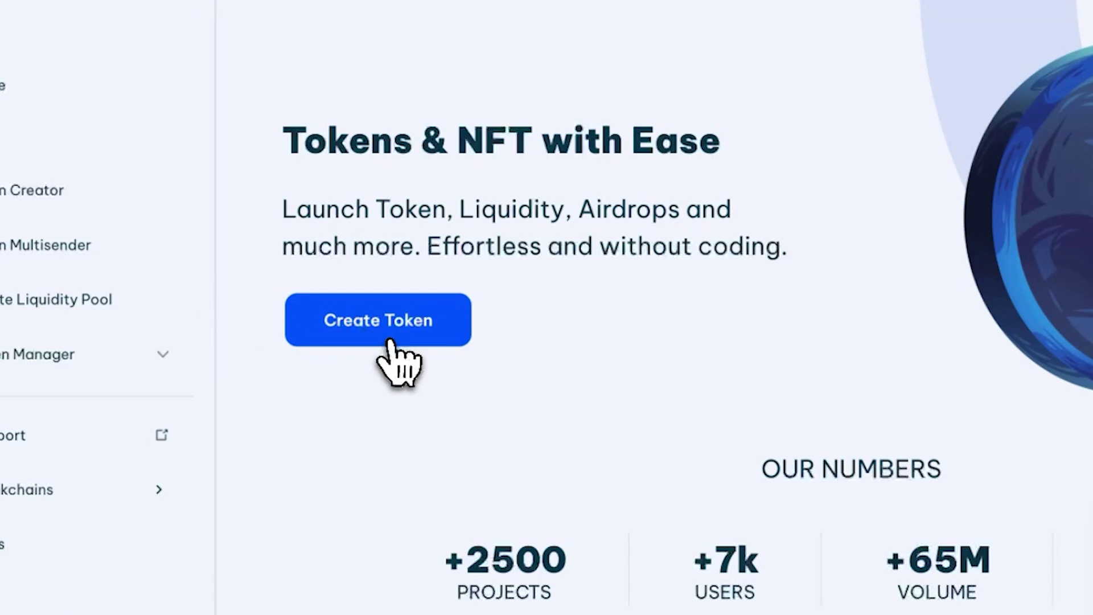
# Open the Ethereum Token Generator form with Tax and Advanced Options switched on
pyautogui.click(345, 318)
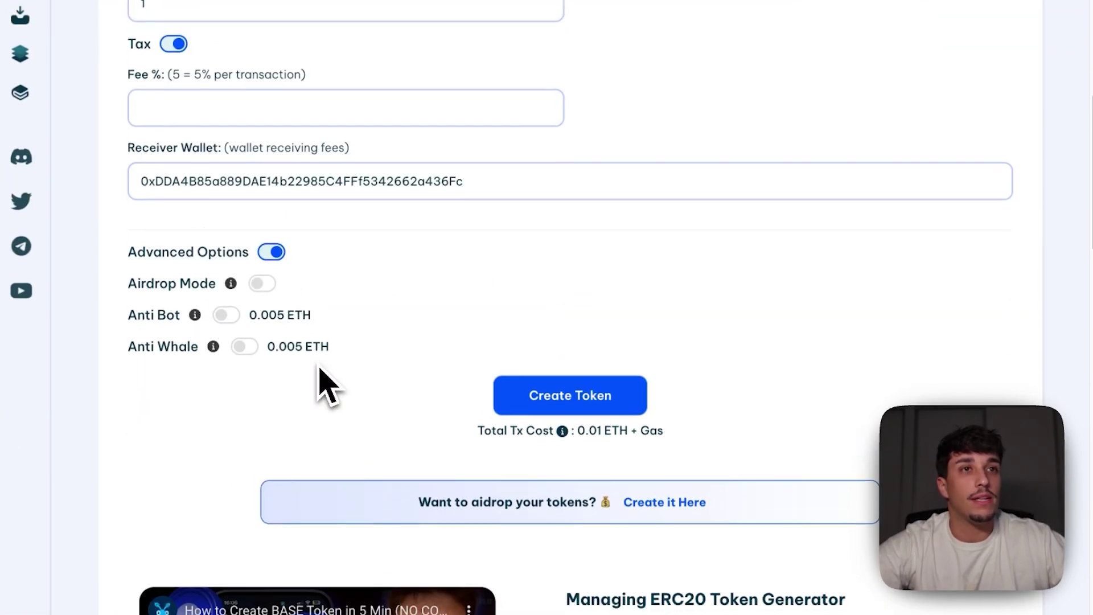
pyautogui.scroll(1, 308, 341)
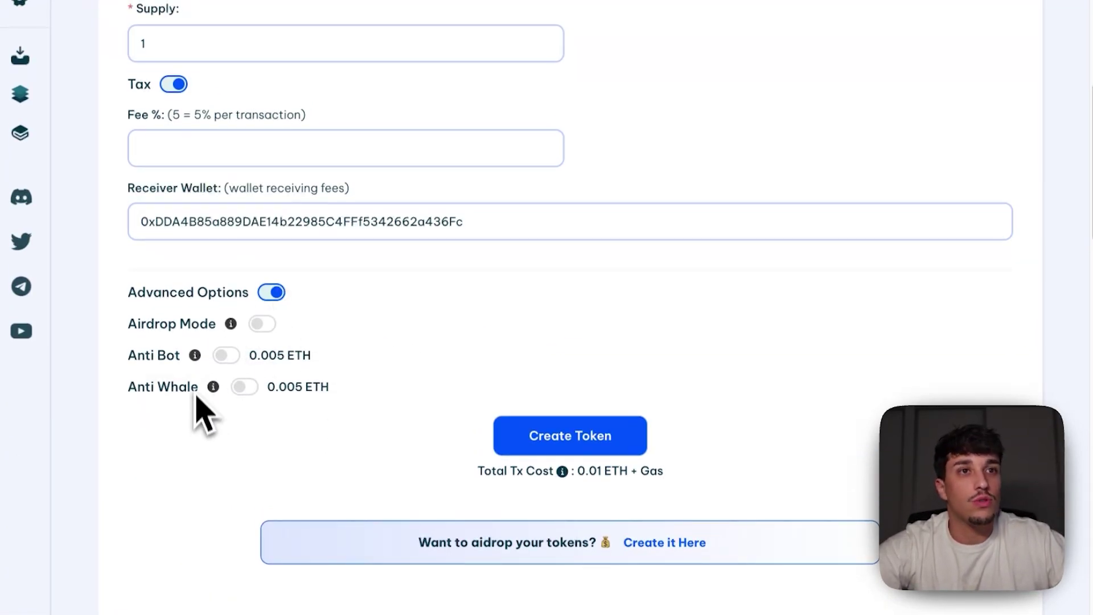
pyautogui.scroll(1, 300, 242)
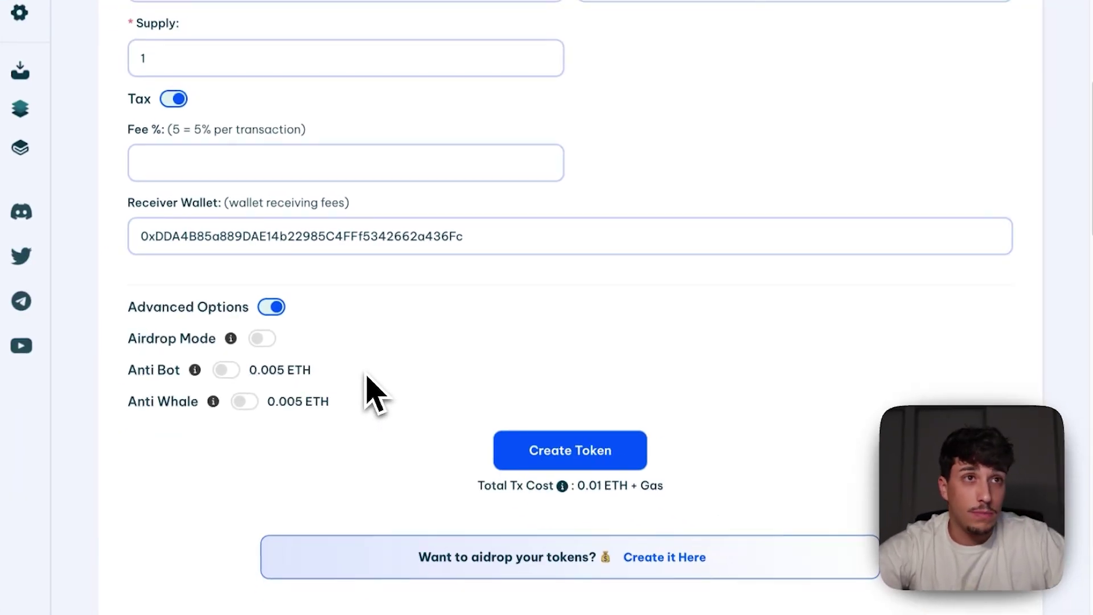
pyautogui.scroll(5, 373, 396)
pyautogui.click(325, 244)
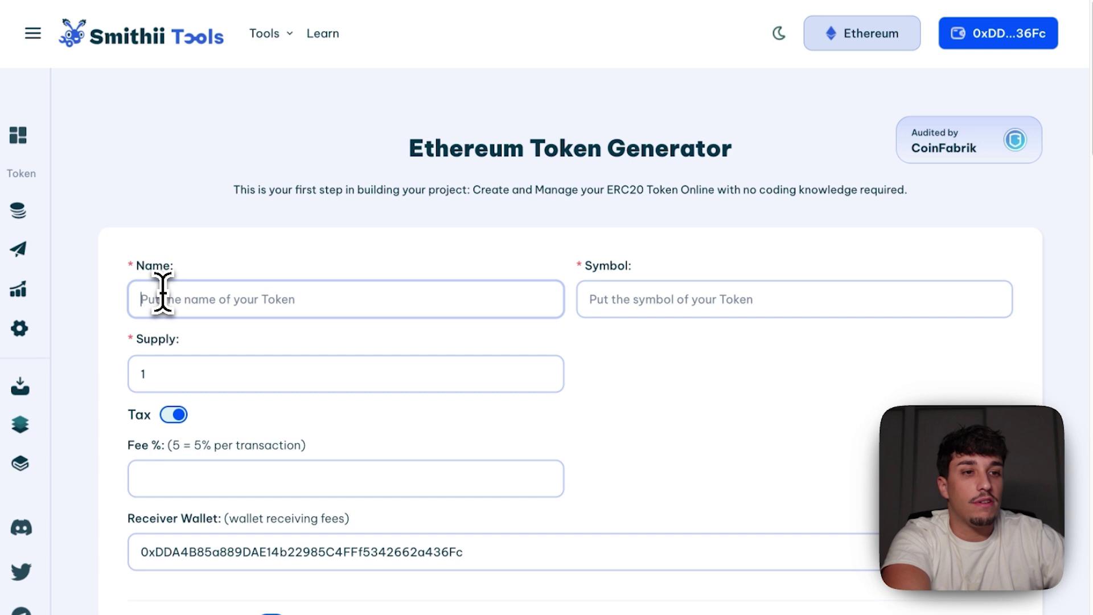
pyautogui.write('J')
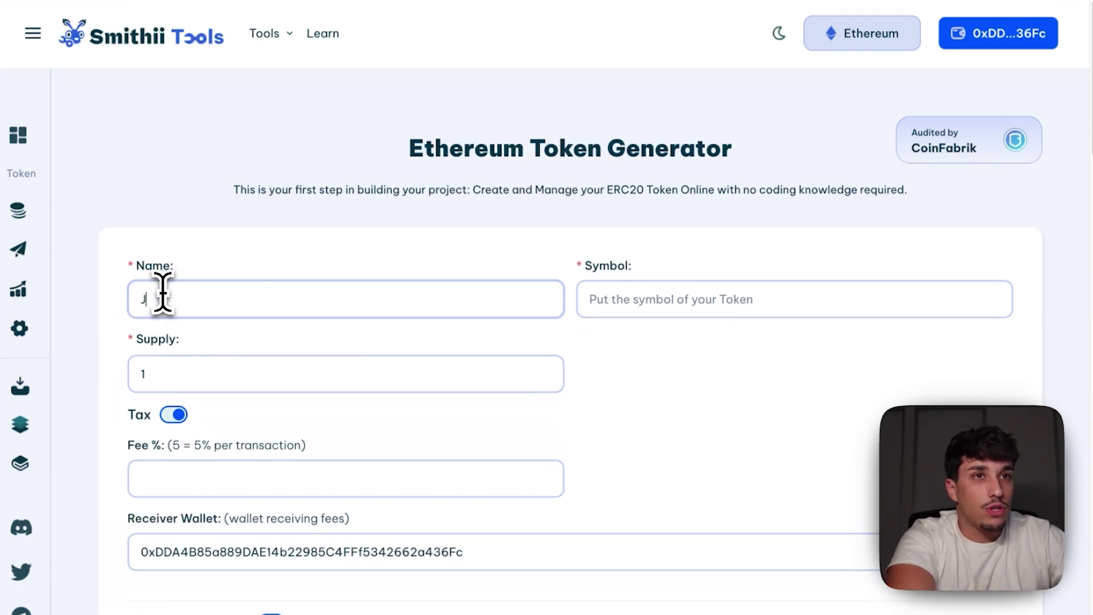
pyautogui.write('orge')
pyautogui.click(589, 298)
pyautogui.write('jor')
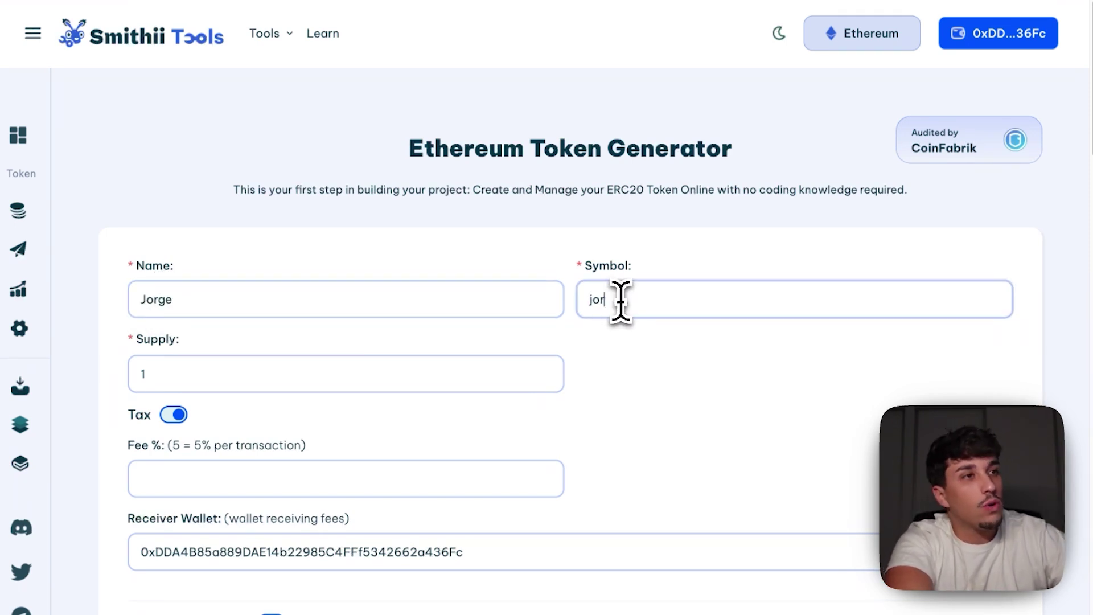
pyautogui.scroll(-2, 630, 313)
pyautogui.click(150, 233)
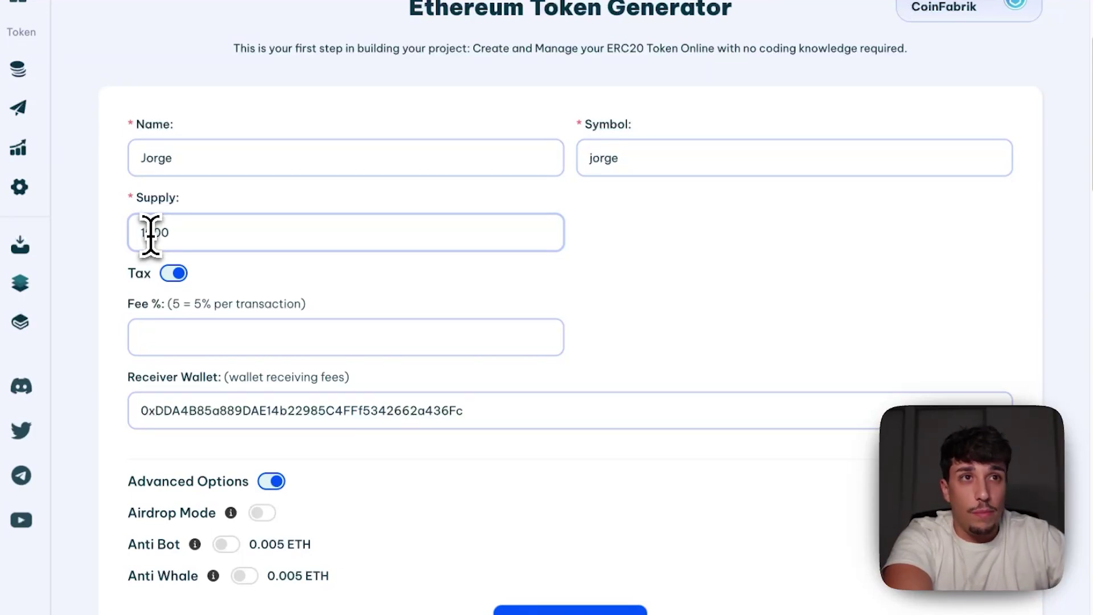
pyautogui.write('000000')
# Keep the tax on at 3% with the prefilled Receiver Wallet address
pyautogui.click(174, 273)
pyautogui.click(173, 274)
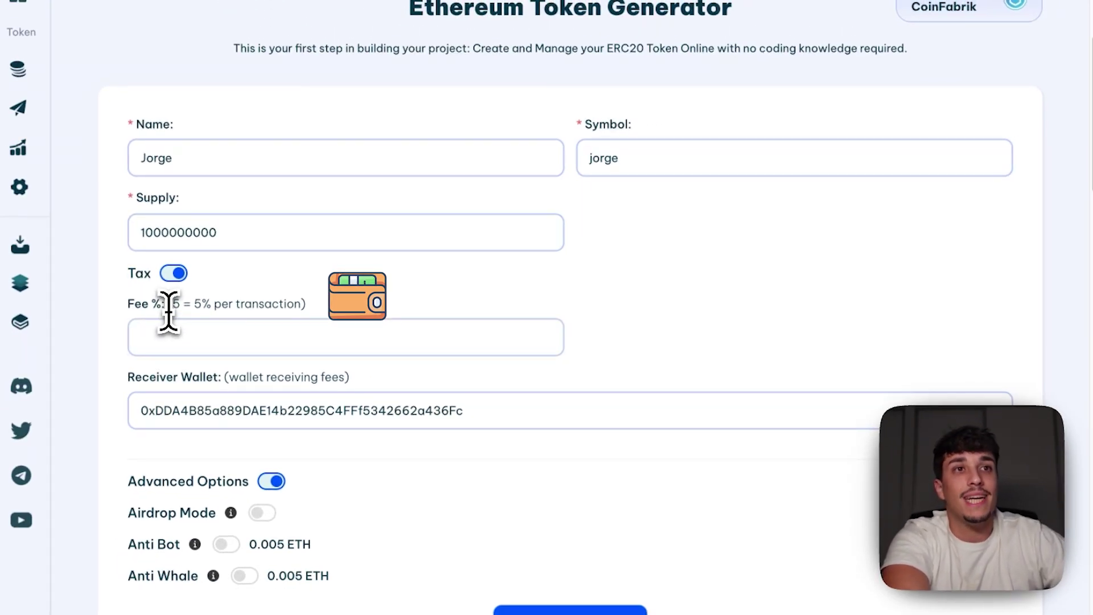
pyautogui.moveTo(168, 304); pyautogui.dragTo(311, 311)
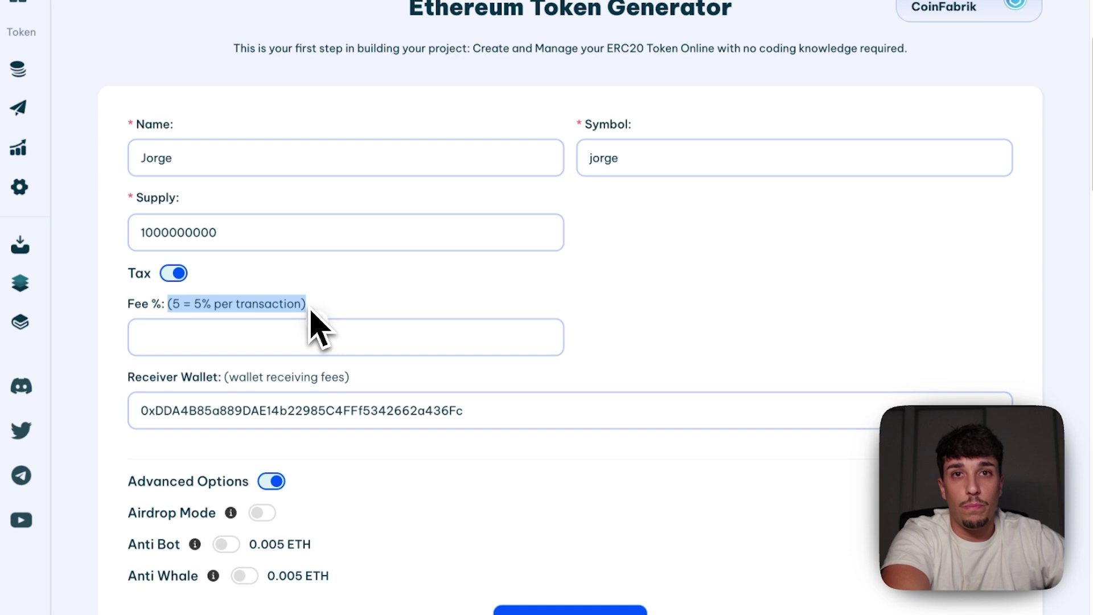
pyautogui.click(330, 293)
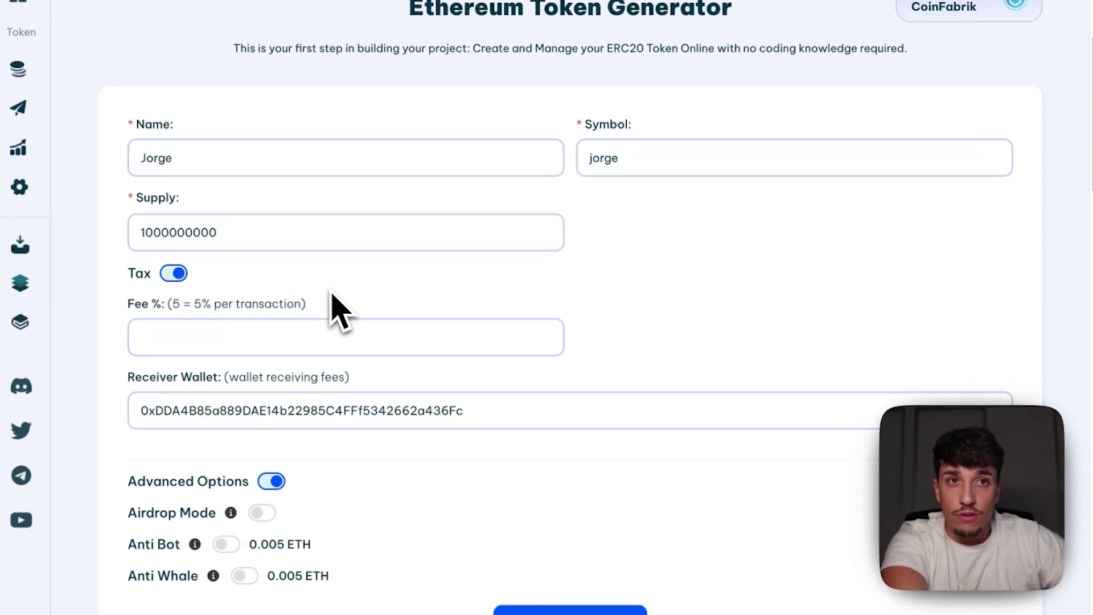
pyautogui.write('3')
pyautogui.moveTo(127, 342); pyautogui.dragTo(365, 351)
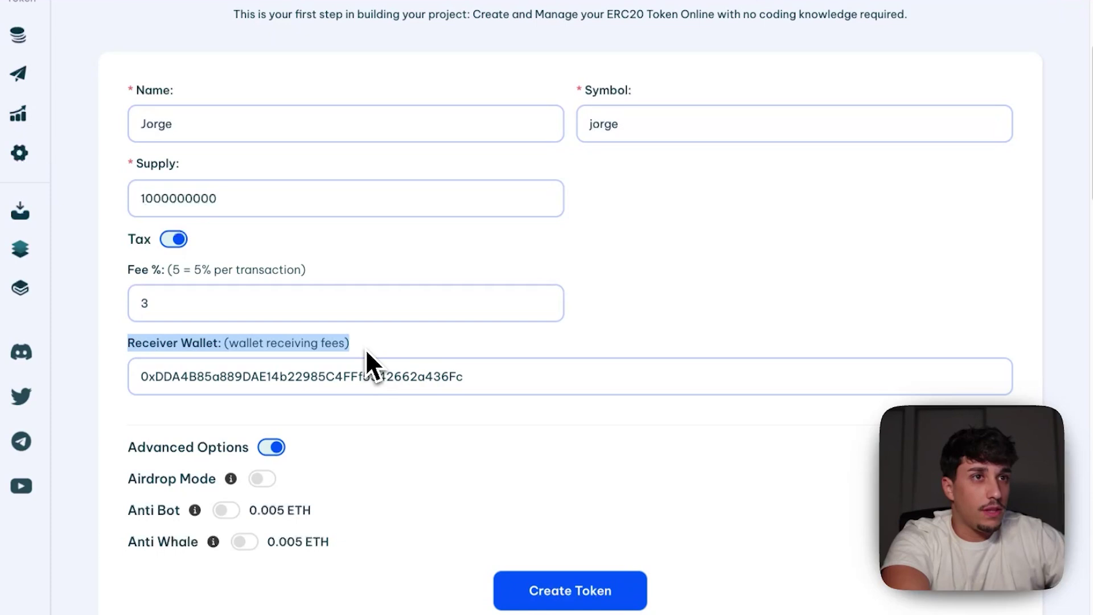
pyautogui.doubleClick(254, 381)
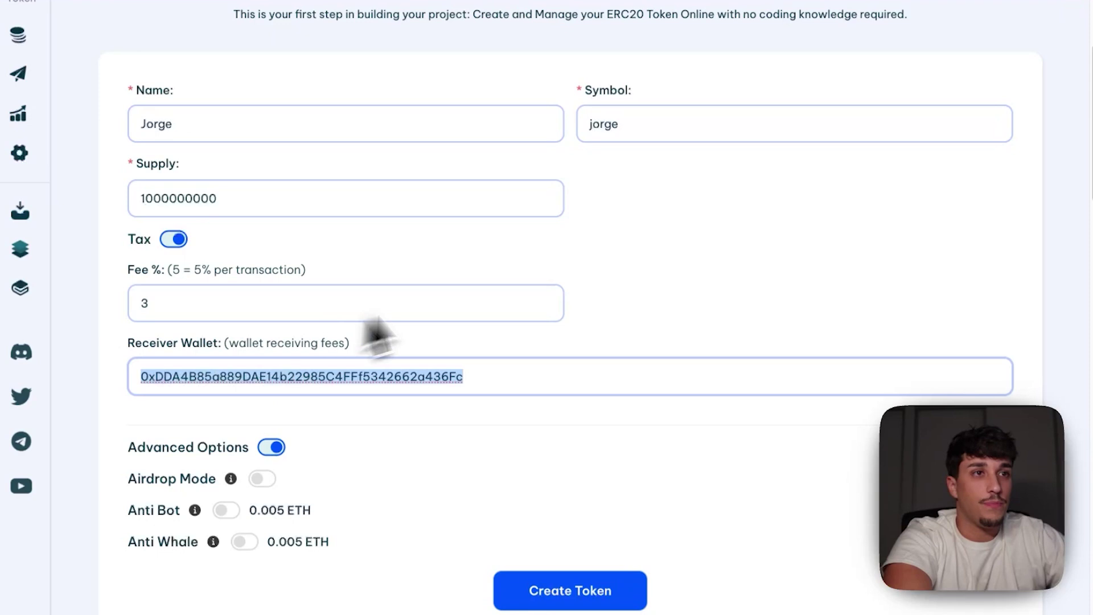
pyautogui.click(606, 327)
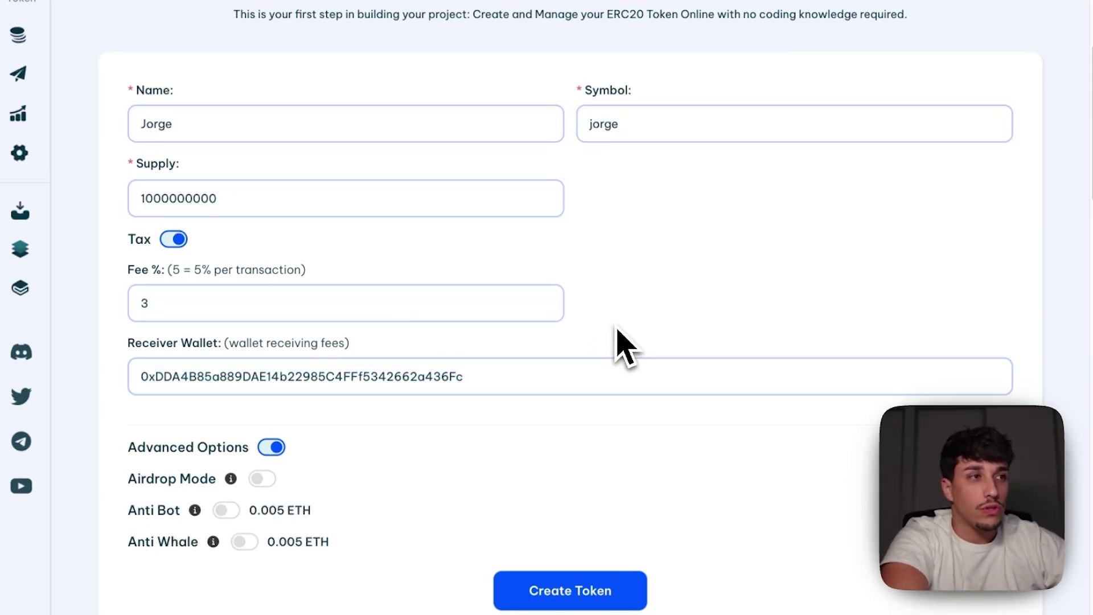
# Review the Advanced Options: Airdrop Mode, Anti Bot and Anti Whale
pyautogui.scroll(-3, 617, 333)
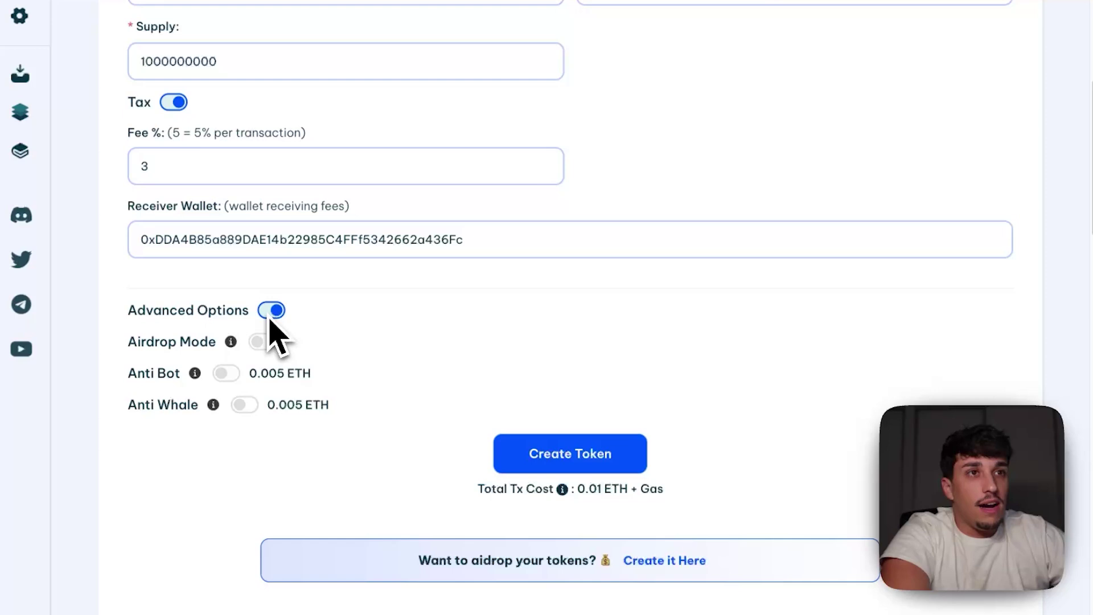
pyautogui.moveTo(129, 312); pyautogui.dragTo(245, 313)
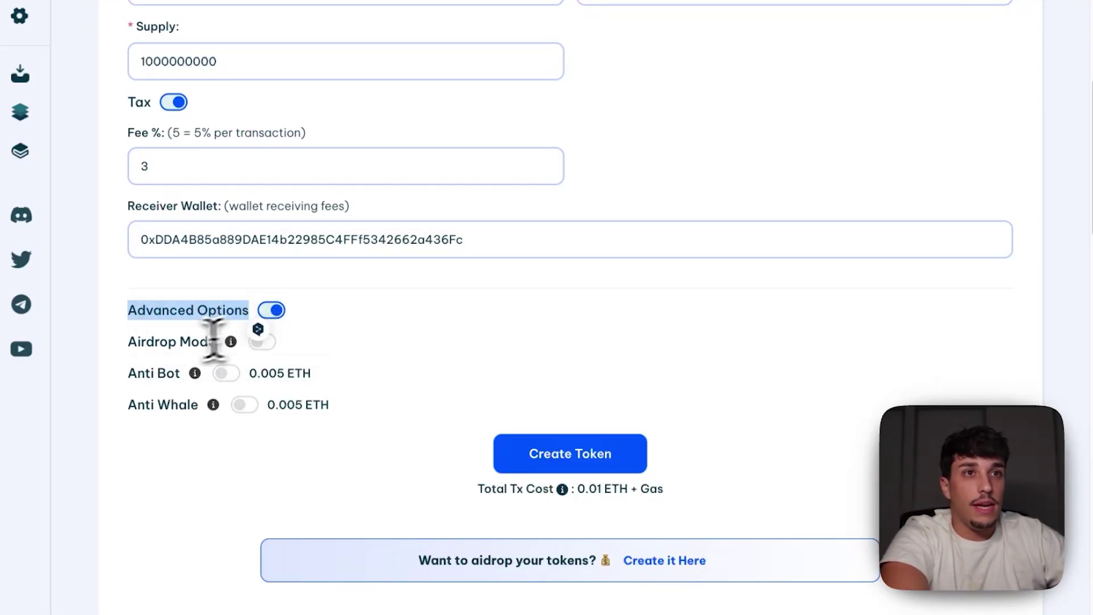
pyautogui.click(160, 343)
pyautogui.moveTo(130, 343); pyautogui.dragTo(217, 343)
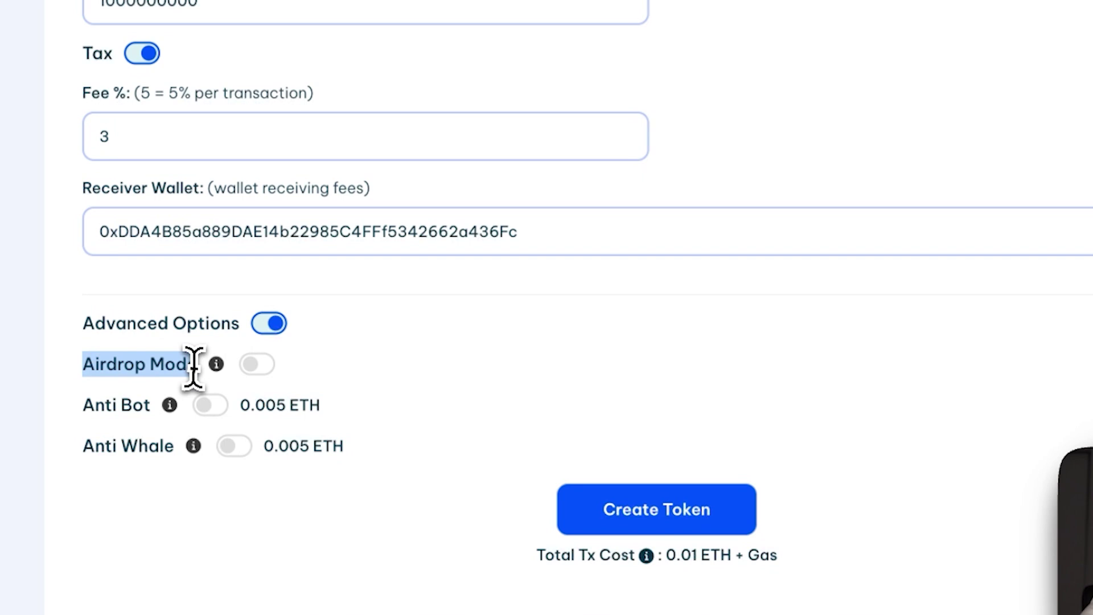
pyautogui.click(109, 411)
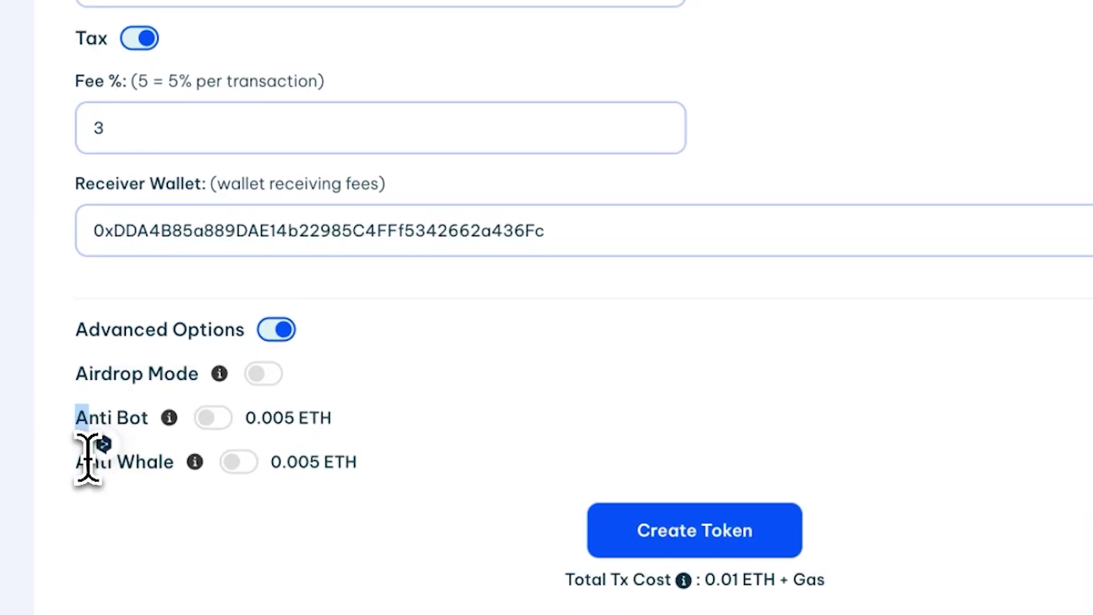
pyautogui.moveTo(90, 461); pyautogui.dragTo(174, 461)
pyautogui.moveTo(219, 377)
pyautogui.click(376, 342)
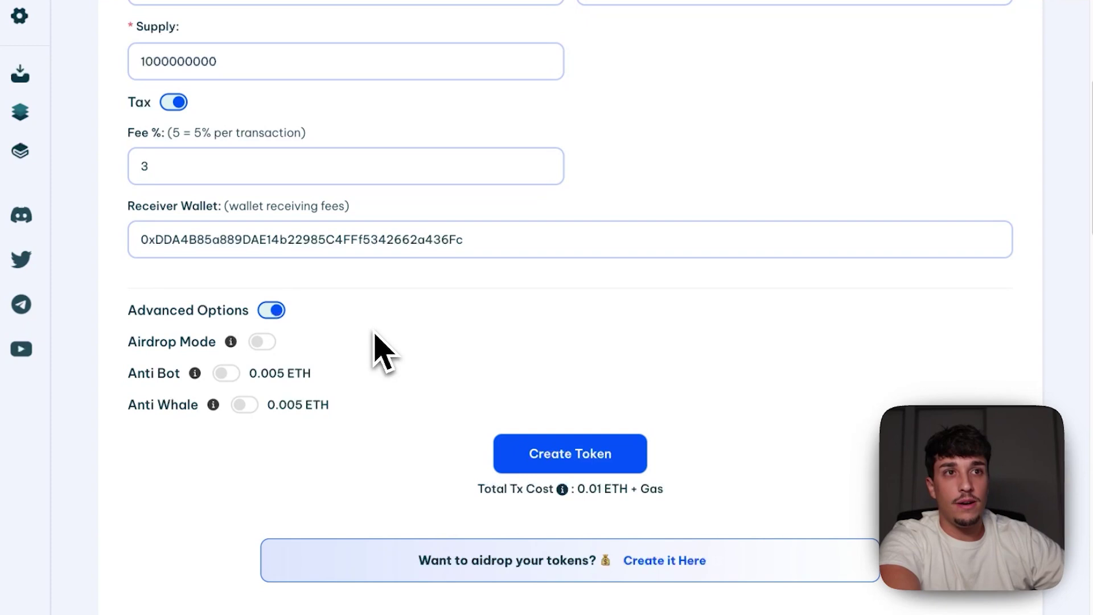
# Leave Airdrop Mode off and enable Anti Bot, making the cost 0.015 ETH + Gas
pyautogui.click(260, 344)
pyautogui.click(260, 343)
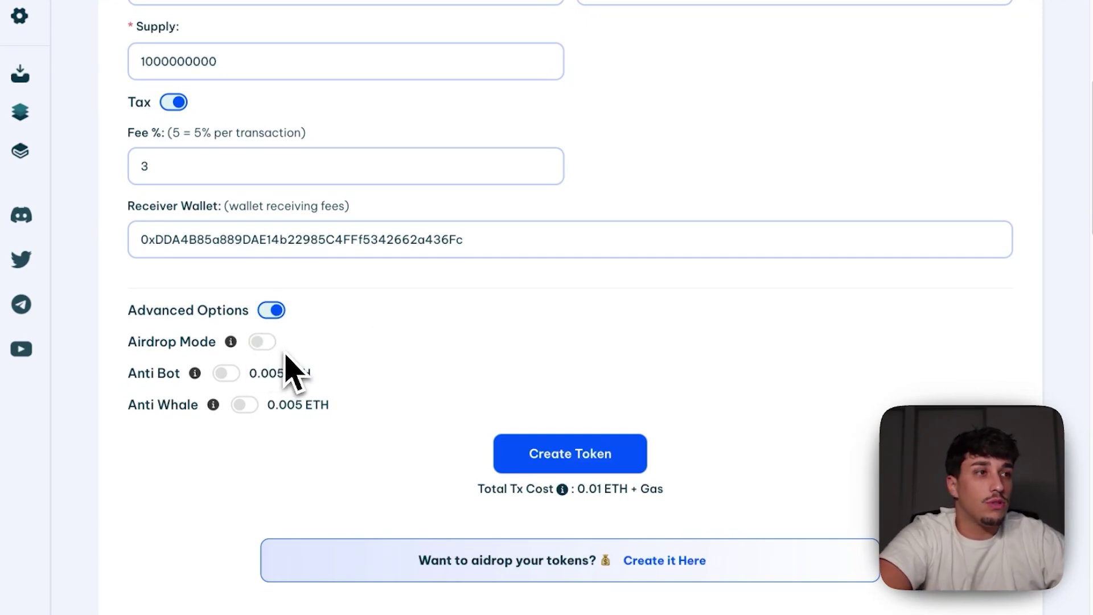
pyautogui.moveTo(129, 372); pyautogui.dragTo(169, 373)
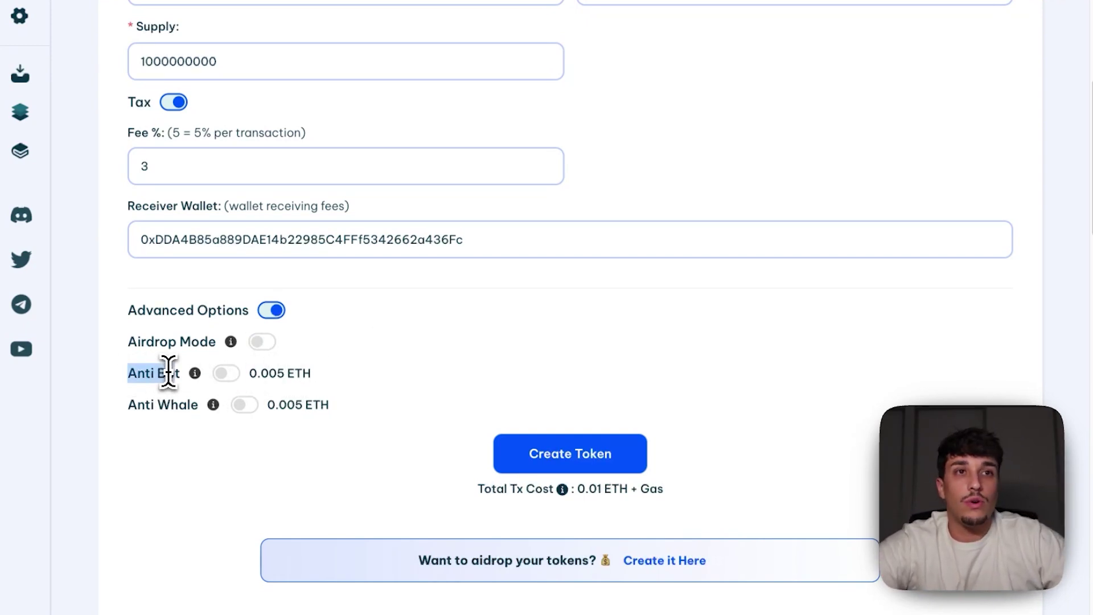
pyautogui.click(229, 378)
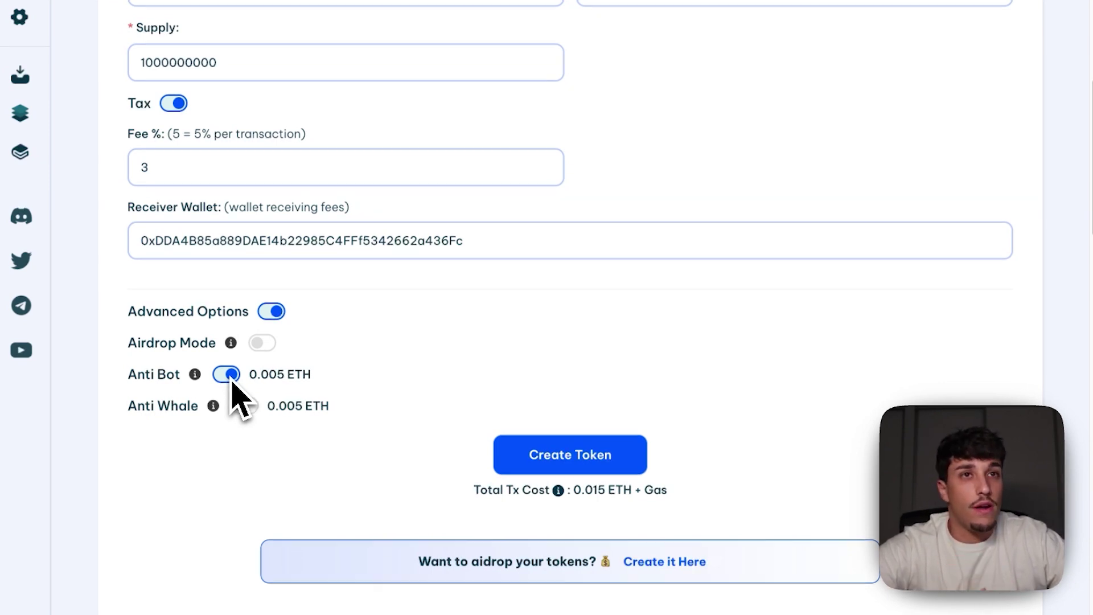
# Enable Anti Whale and review the Tokens Limit per trade setting
pyautogui.scroll(2, 24, 183)
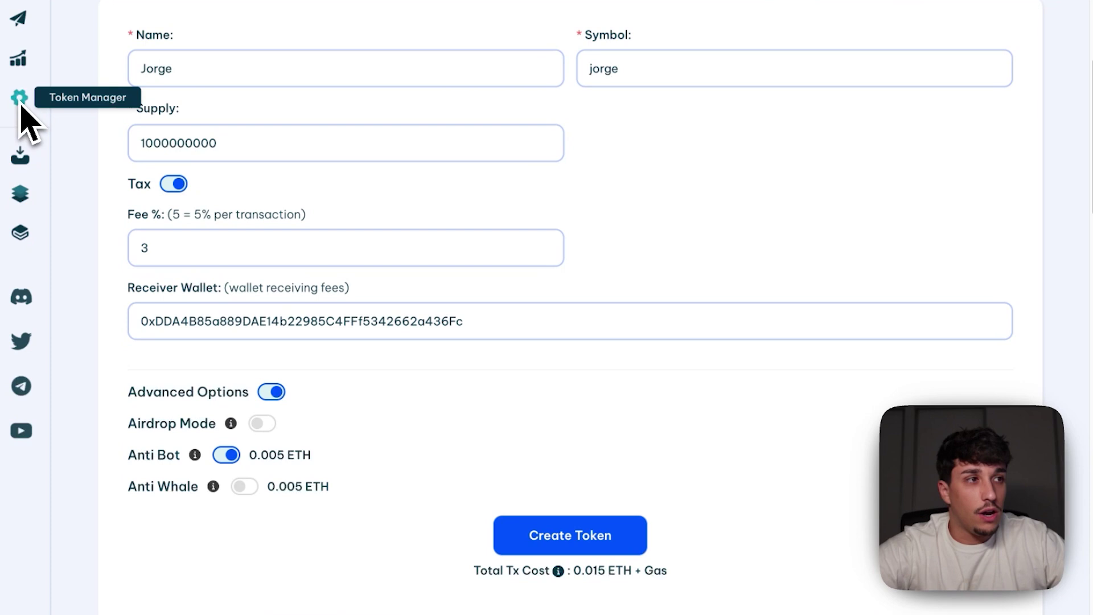
pyautogui.scroll(-1, 211, 182)
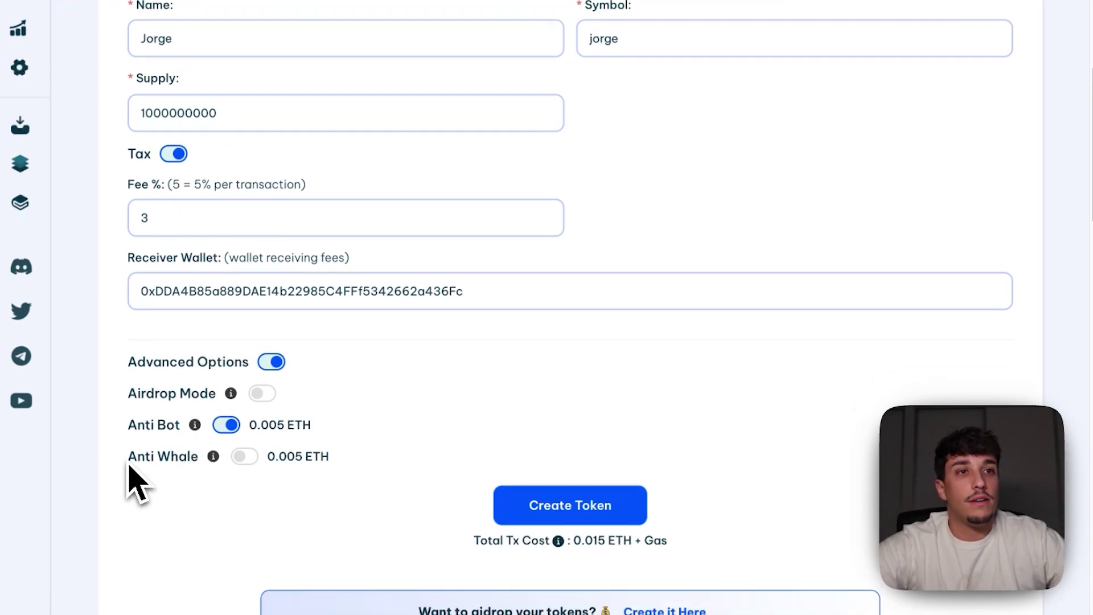
pyautogui.moveTo(122, 439); pyautogui.dragTo(188, 437)
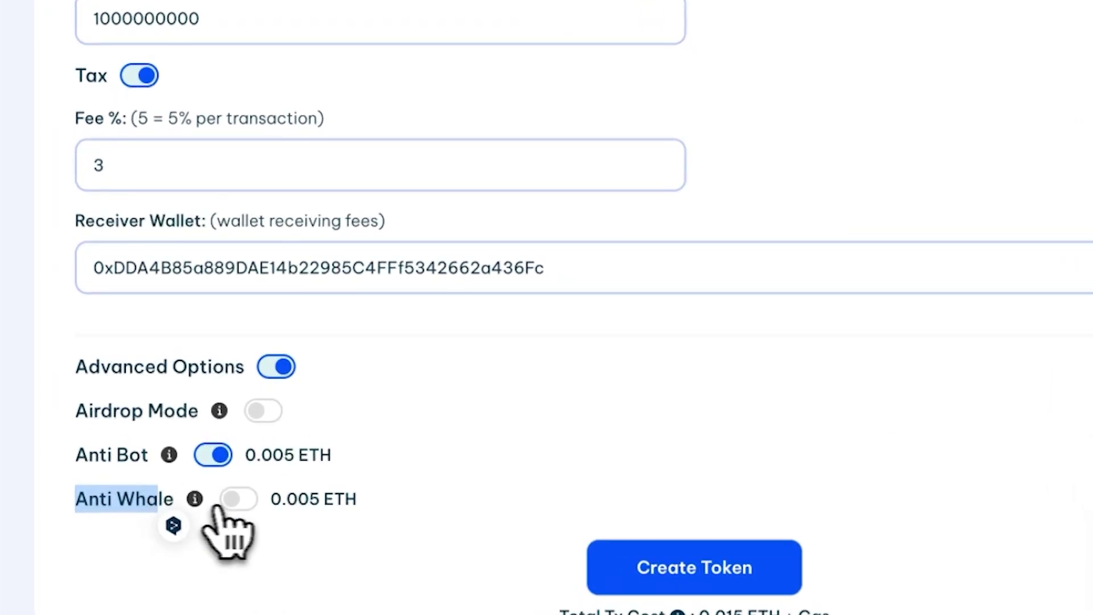
pyautogui.click(233, 500)
pyautogui.scroll(-4, 541, 480)
pyautogui.moveTo(132, 323)
pyautogui.mouseDown()
pyautogui.moveTo(95, 324)
pyautogui.moveTo(606, 359)
pyautogui.moveTo(788, 324)
pyautogui.mouseUp()
pyautogui.click(642, 317)
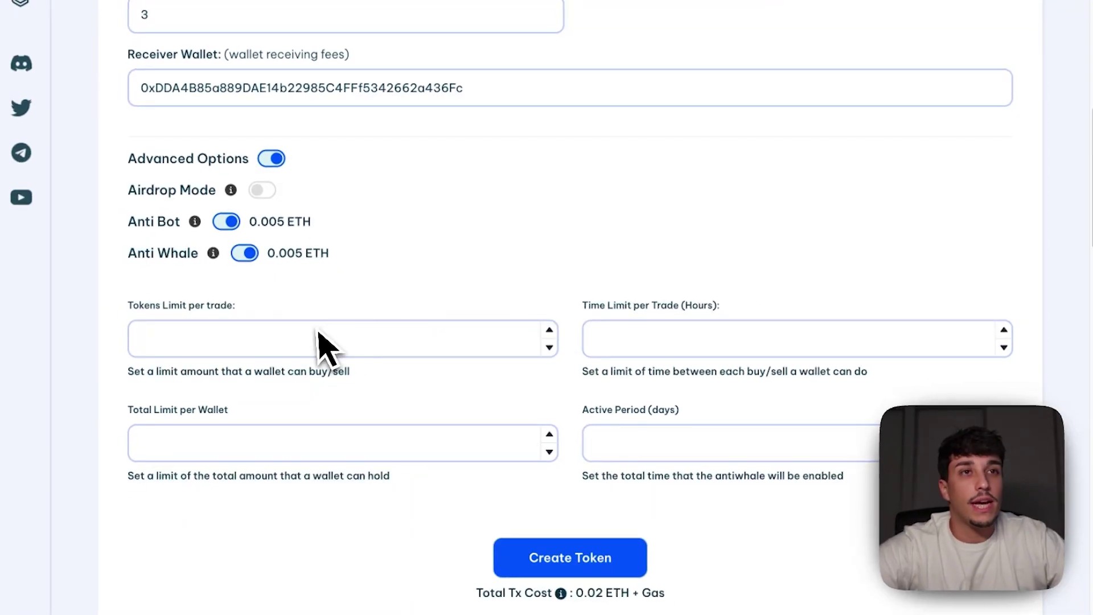
pyautogui.moveTo(129, 305); pyautogui.dragTo(257, 308)
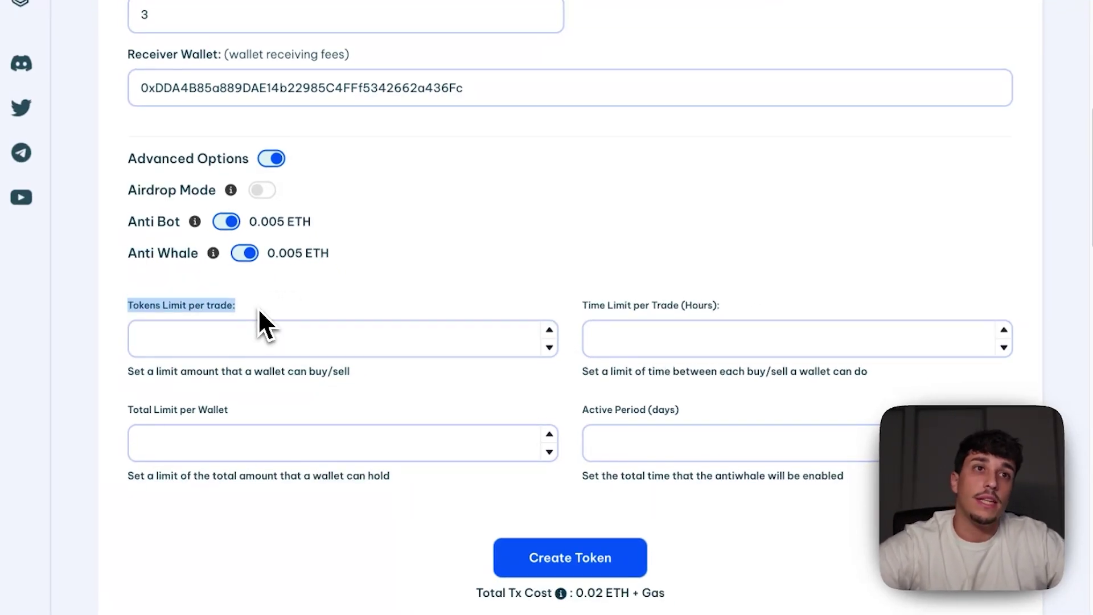
pyautogui.click(237, 367)
pyautogui.write('100000')
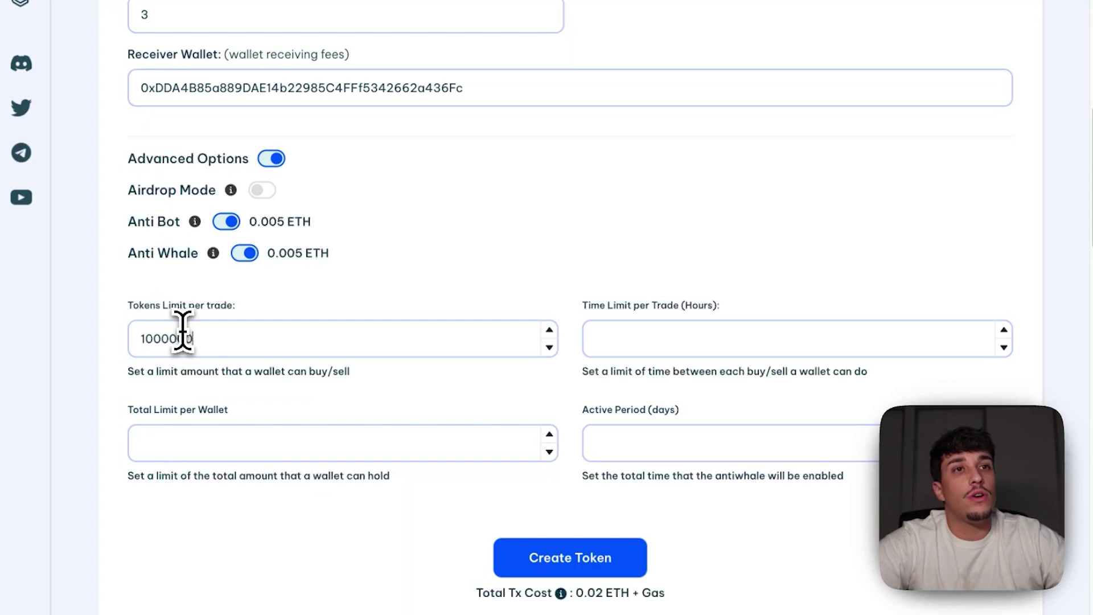
# Keep 1000000 tokens per trade and set Time Limit per Trade to 1 hour
pyautogui.click(146, 339)
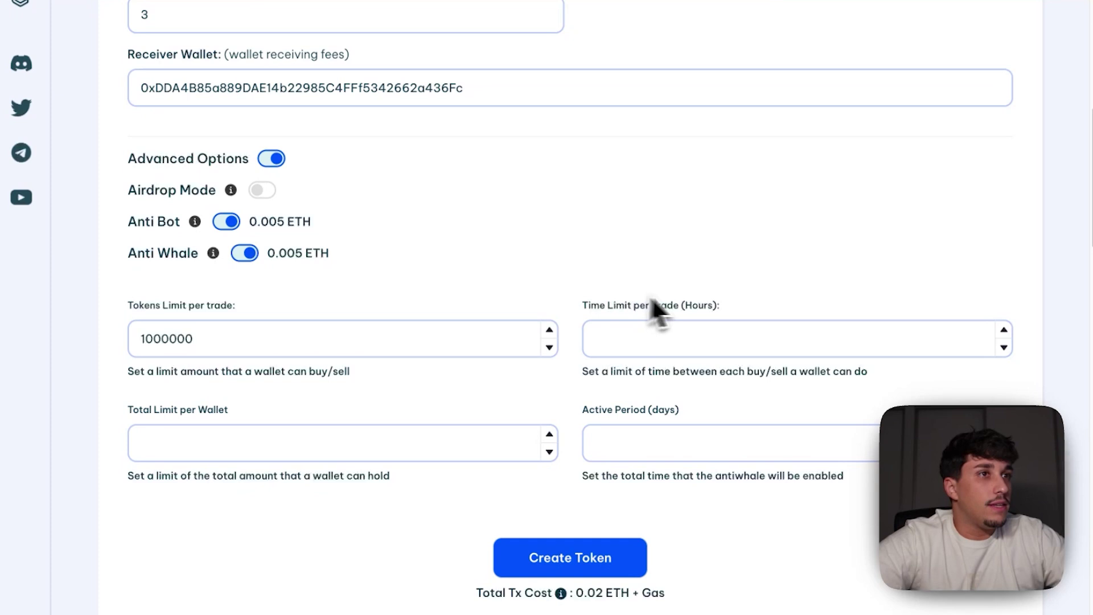
pyautogui.tripleClick(722, 307)
pyautogui.click(702, 311)
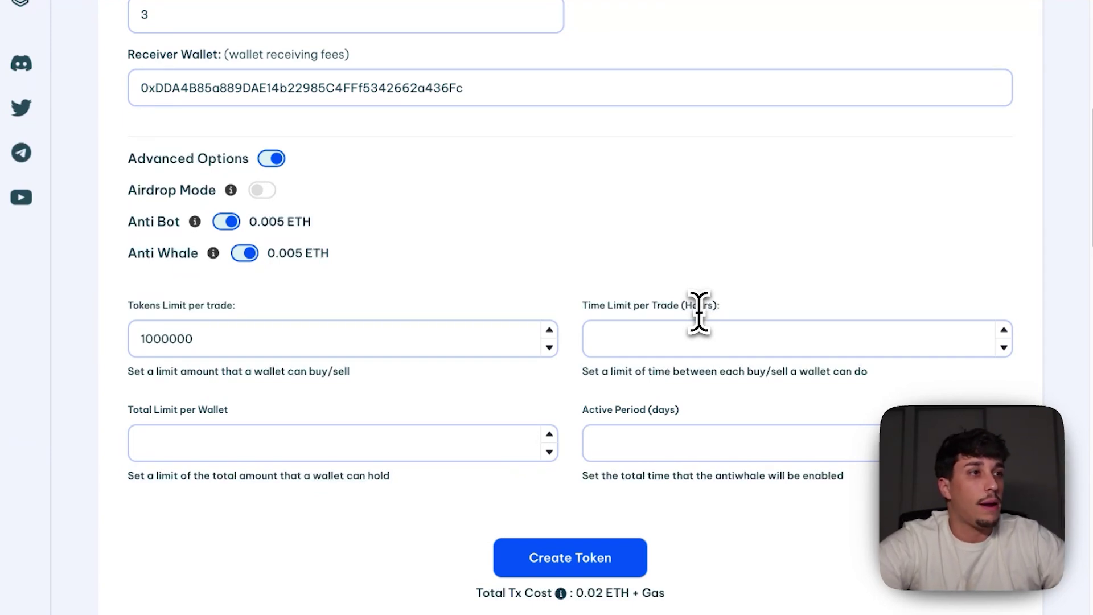
pyautogui.click(604, 328)
pyautogui.write('1')
pyautogui.scroll(-1, 284, 319)
pyautogui.moveTo(134, 391); pyautogui.dragTo(261, 387)
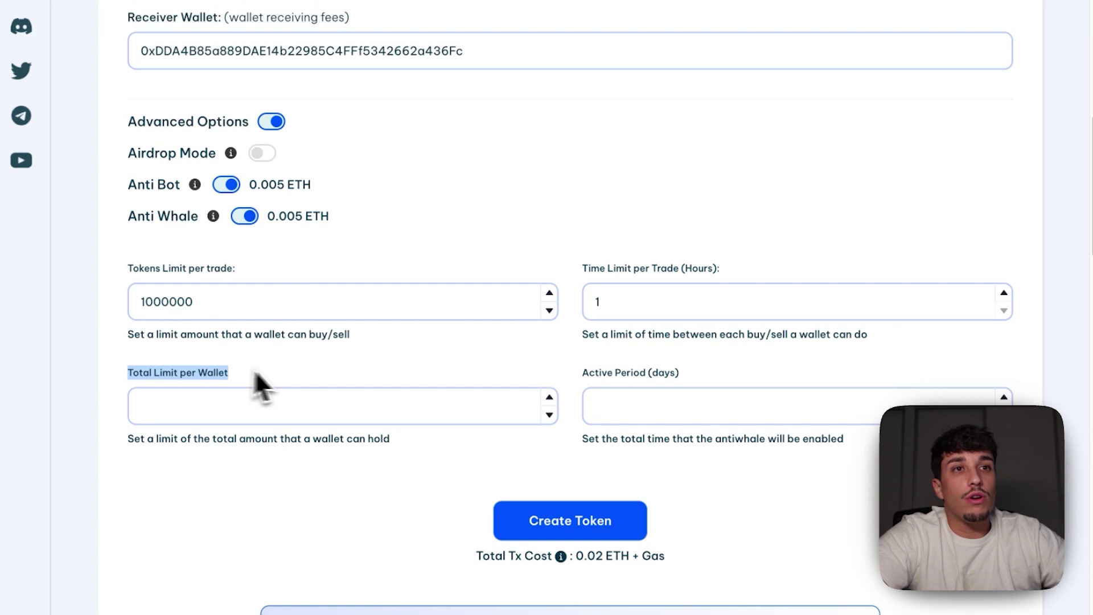
pyautogui.click(263, 370)
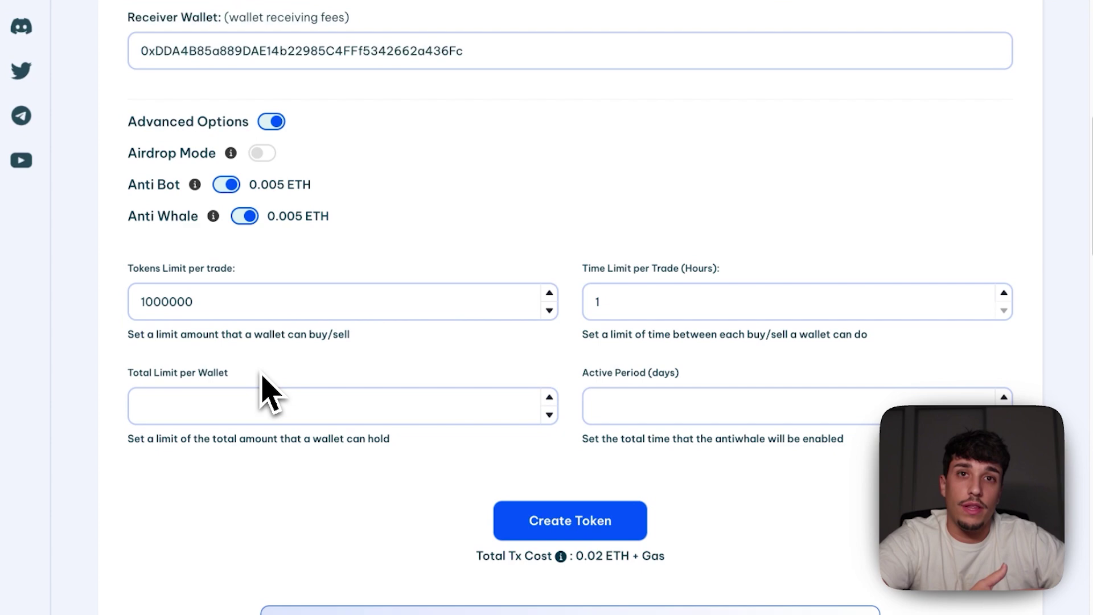
# Set Total Limit per Wallet to 1000000 and Active Period to 3 days
pyautogui.click(261, 422)
pyautogui.write('1')
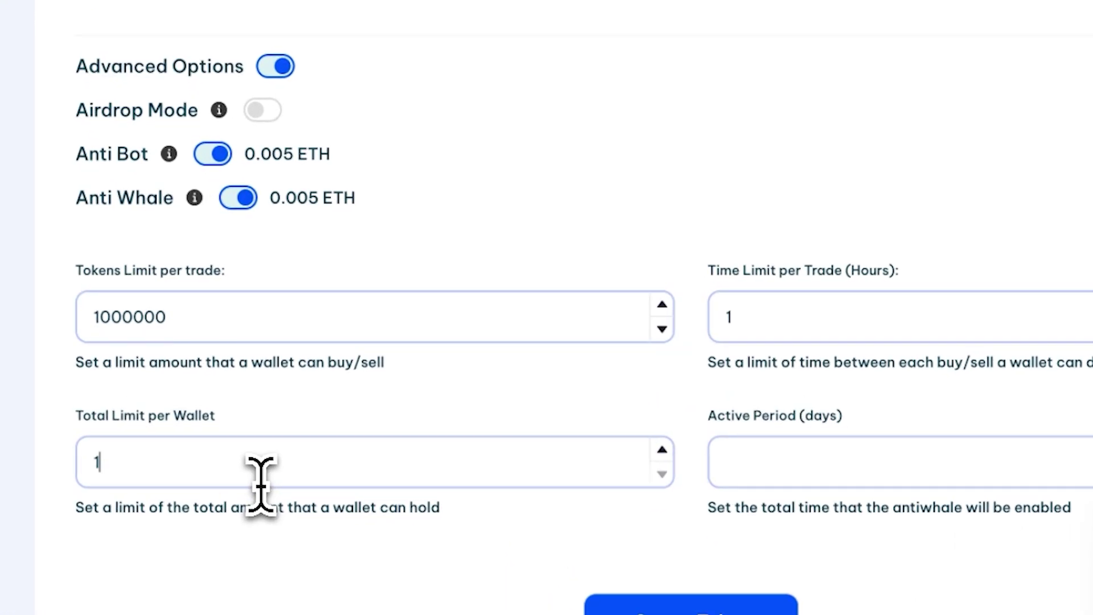
pyautogui.write('000000')
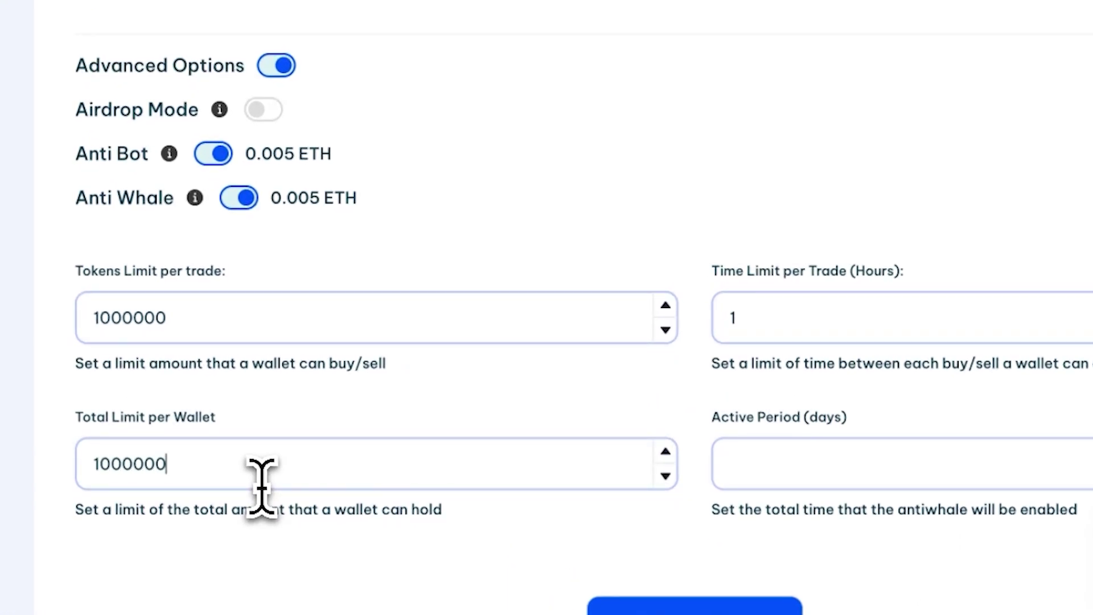
pyautogui.moveTo(691, 367); pyautogui.dragTo(701, 344)
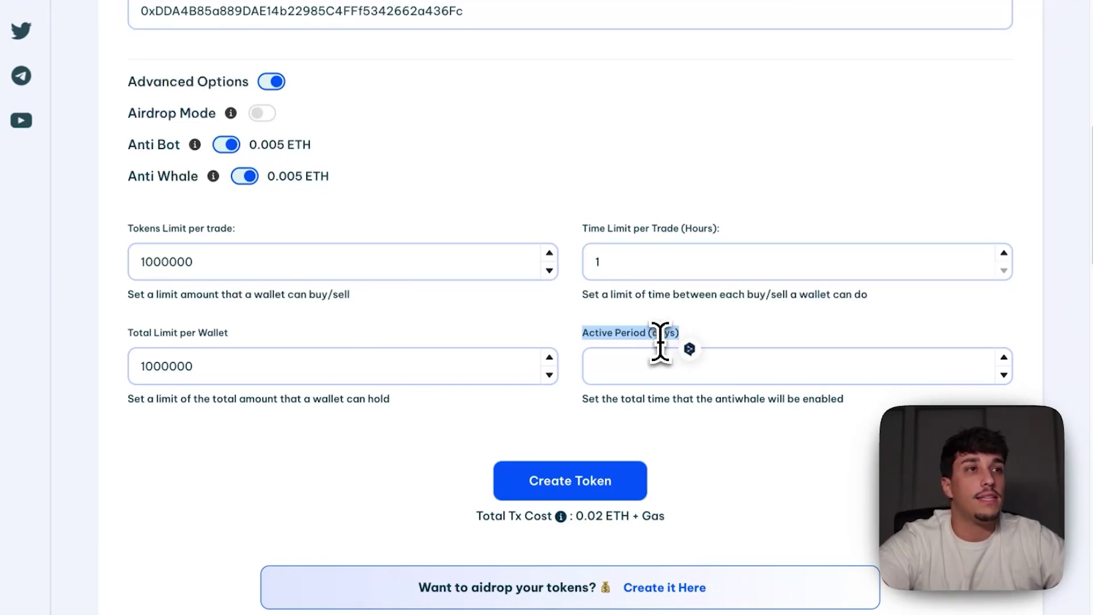
pyautogui.click(655, 337)
pyautogui.click(656, 367)
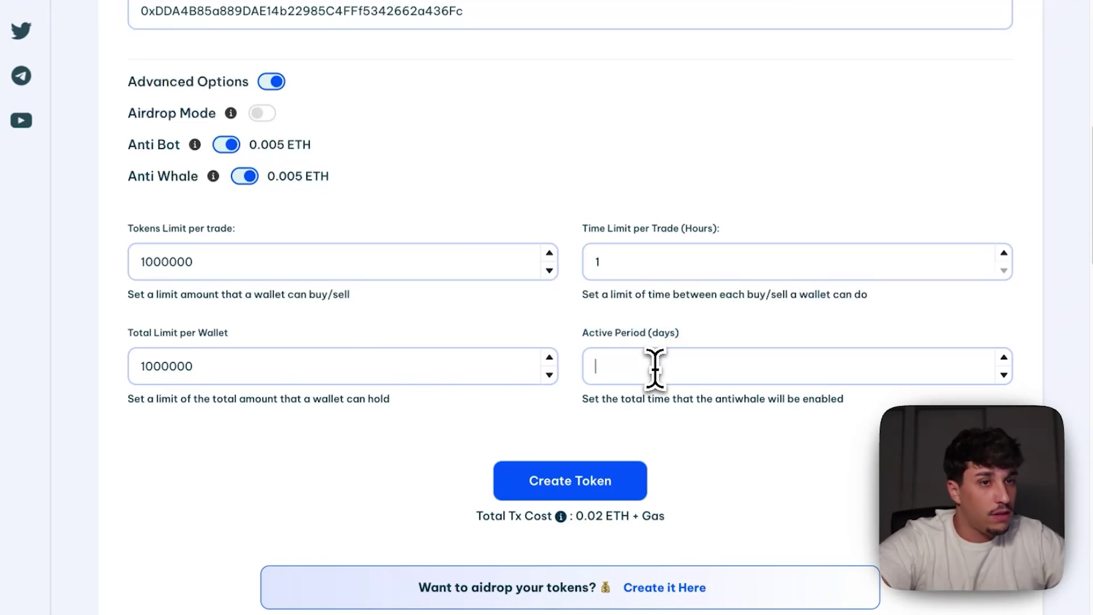
pyautogui.write('3')
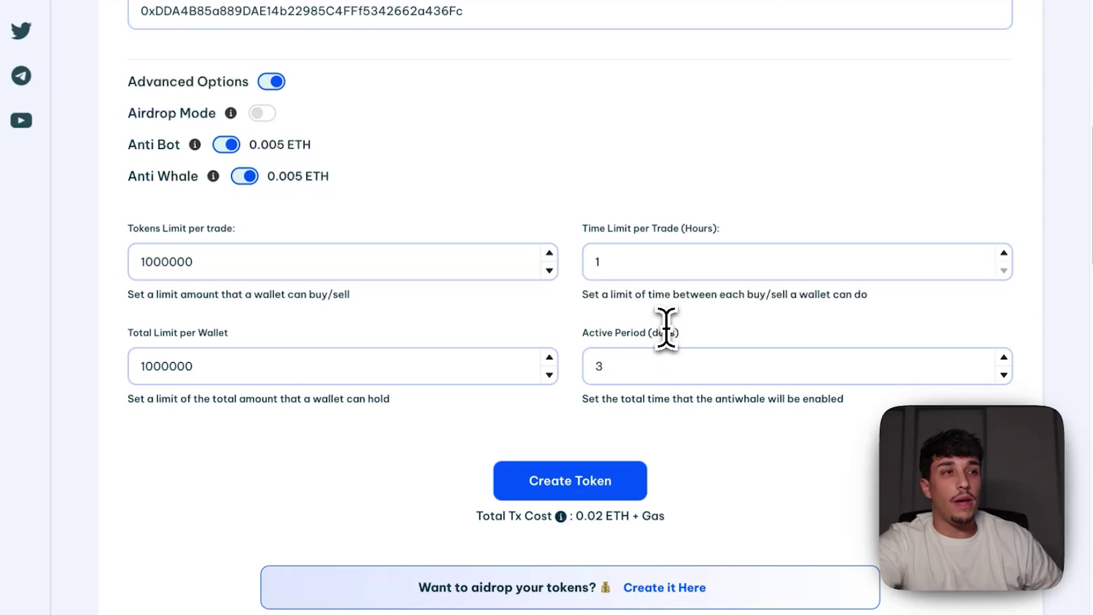
pyautogui.scroll(-2, 610, 292)
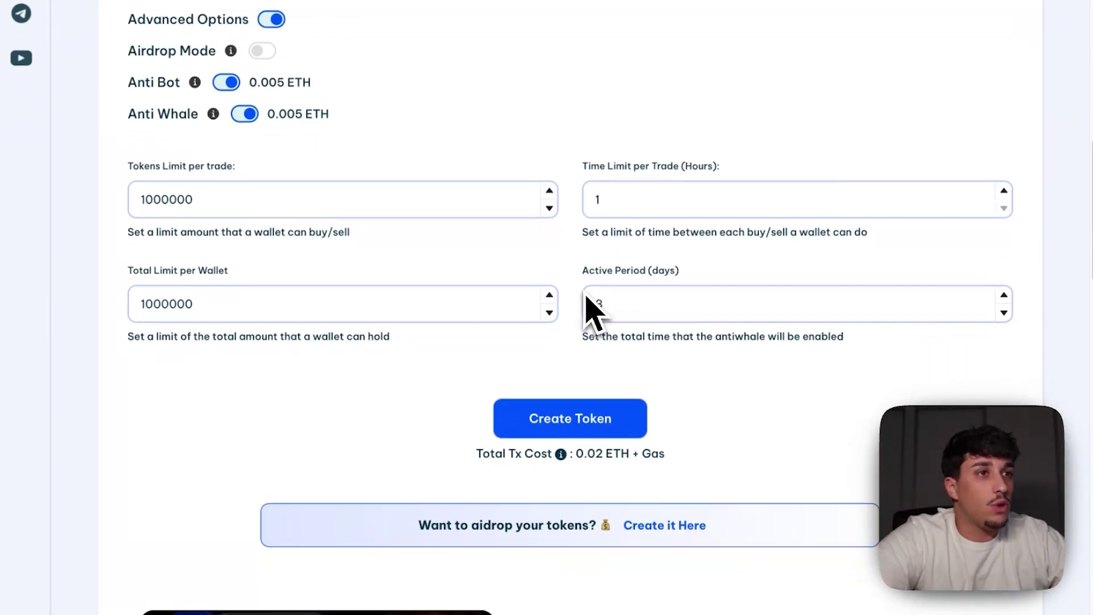
pyautogui.scroll(1, 642, 347)
pyautogui.scroll(-1, 598, 434)
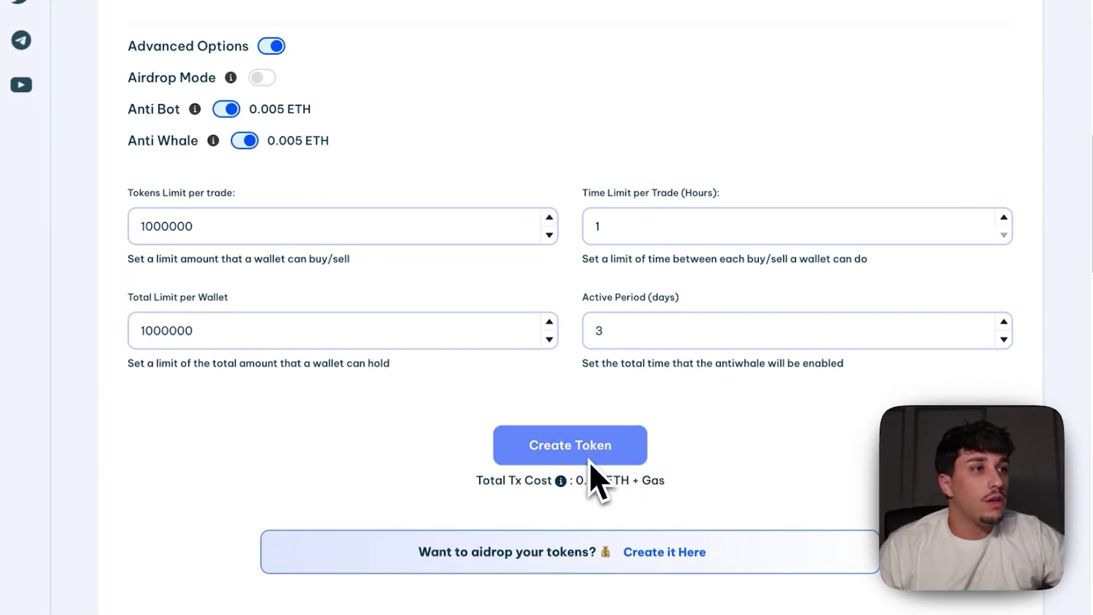
# Submit the token and review the UNISWAP Create Liquidity Pool page's base and quote fields
pyautogui.scroll(-3, 588, 454)
pyautogui.scroll(3, 578, 450)
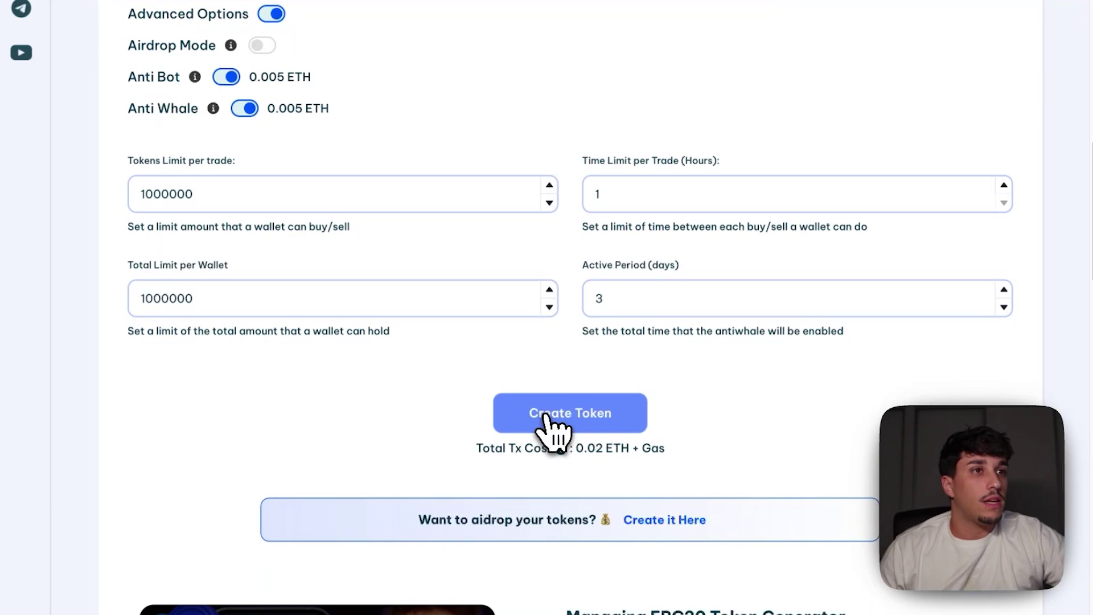
pyautogui.click(549, 414)
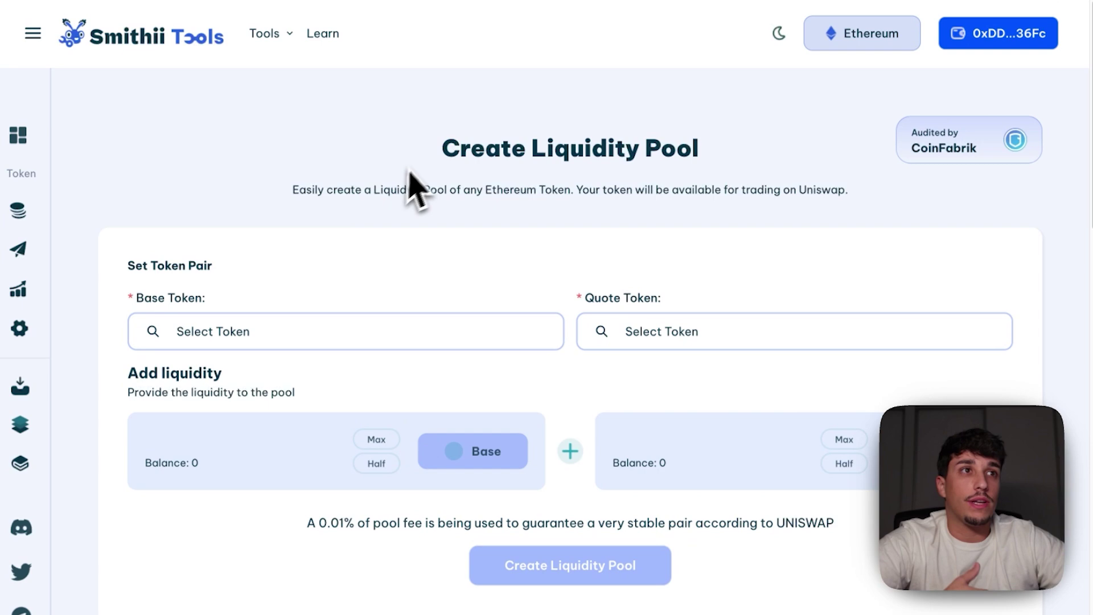
pyautogui.moveTo(438, 141)
pyautogui.mouseDown()
pyautogui.moveTo(671, 146)
pyautogui.moveTo(722, 165)
pyautogui.mouseUp()
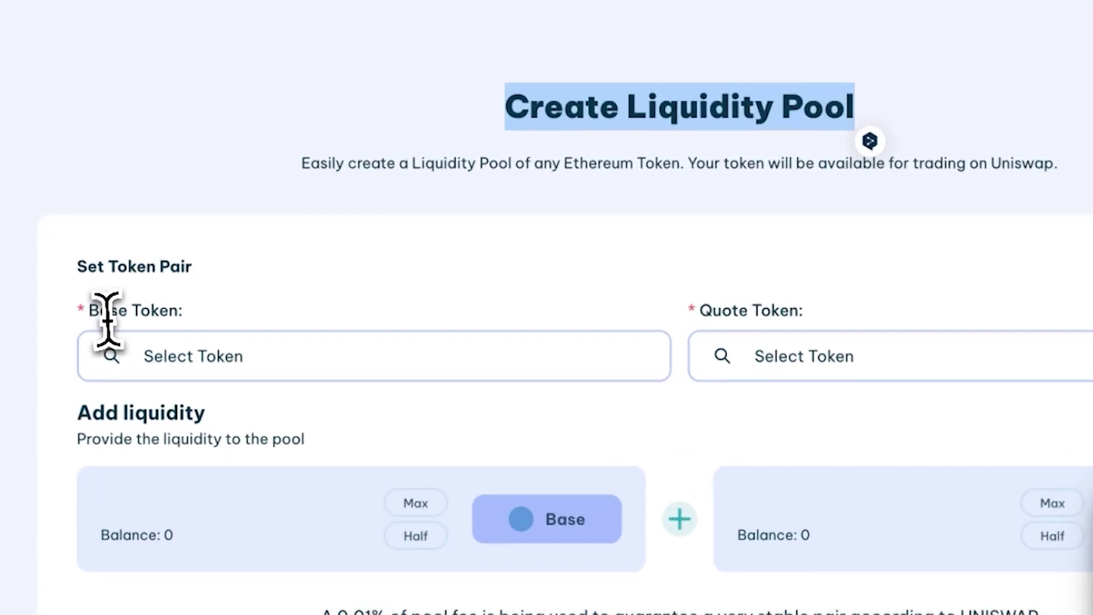
pyautogui.moveTo(105, 313); pyautogui.dragTo(273, 336)
pyautogui.moveTo(627, 324); pyautogui.dragTo(859, 319)
pyautogui.click(861, 322)
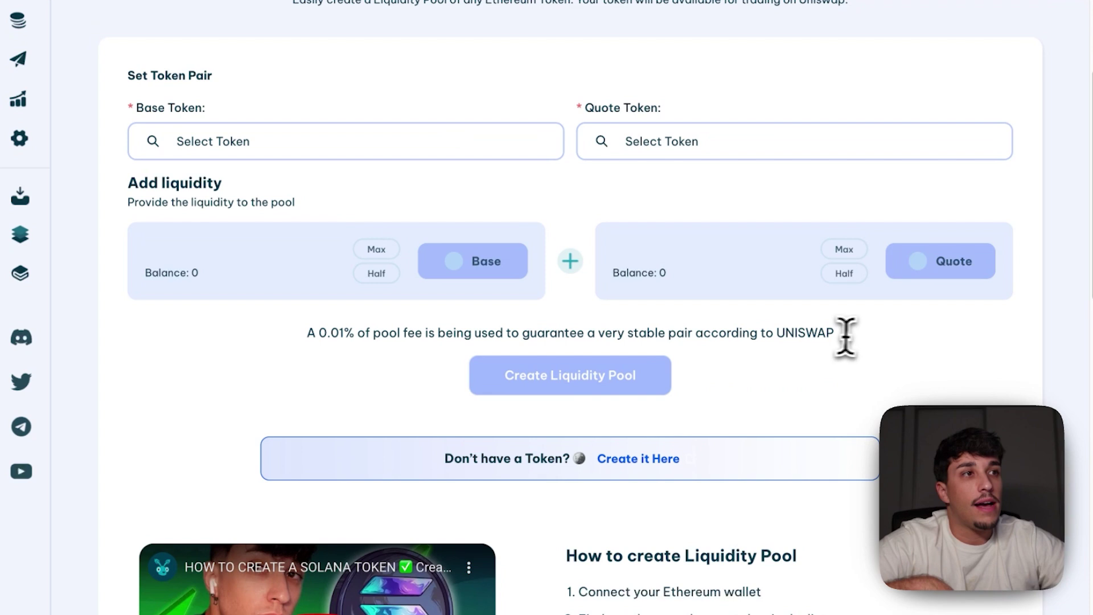
pyautogui.moveTo(842, 335); pyautogui.dragTo(781, 334)
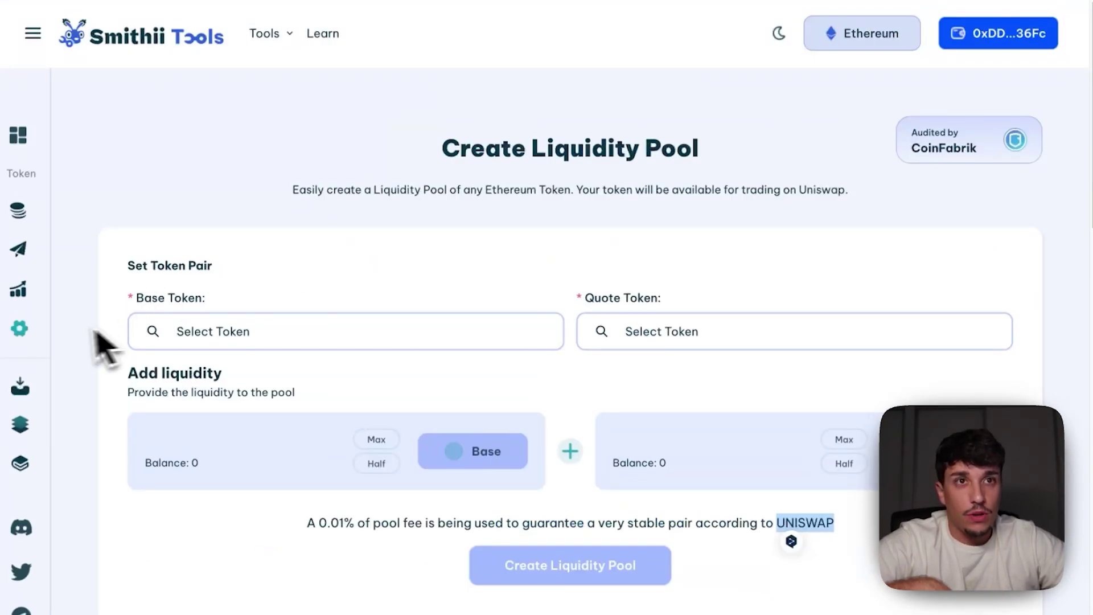
# Open Manage Token Settings from the Token Manager and review what it can manage
pyautogui.click(20, 324)
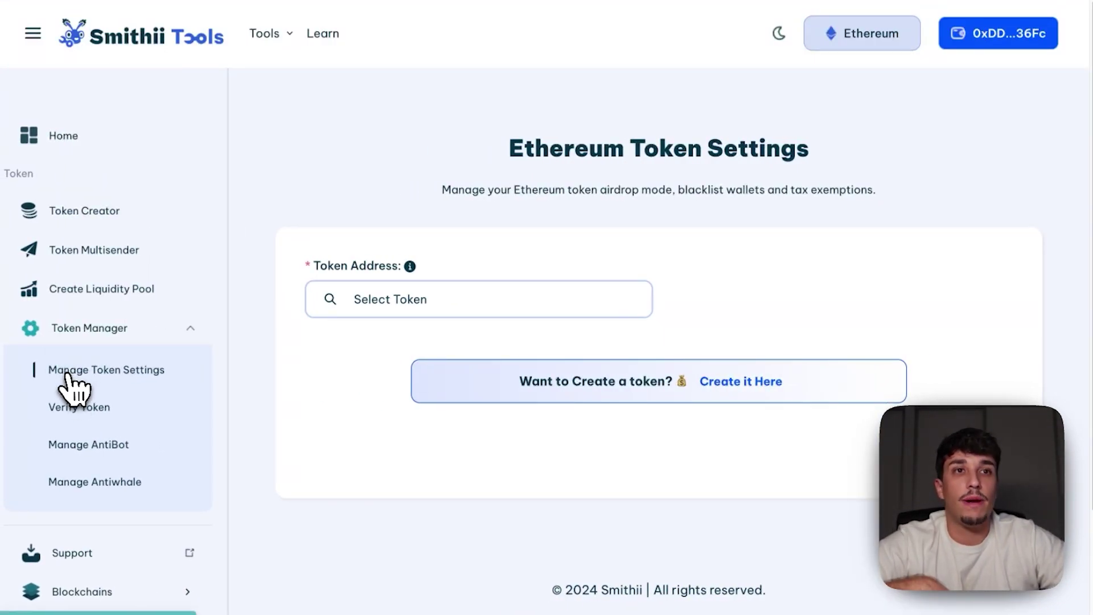
pyautogui.moveTo(509, 149); pyautogui.dragTo(809, 147)
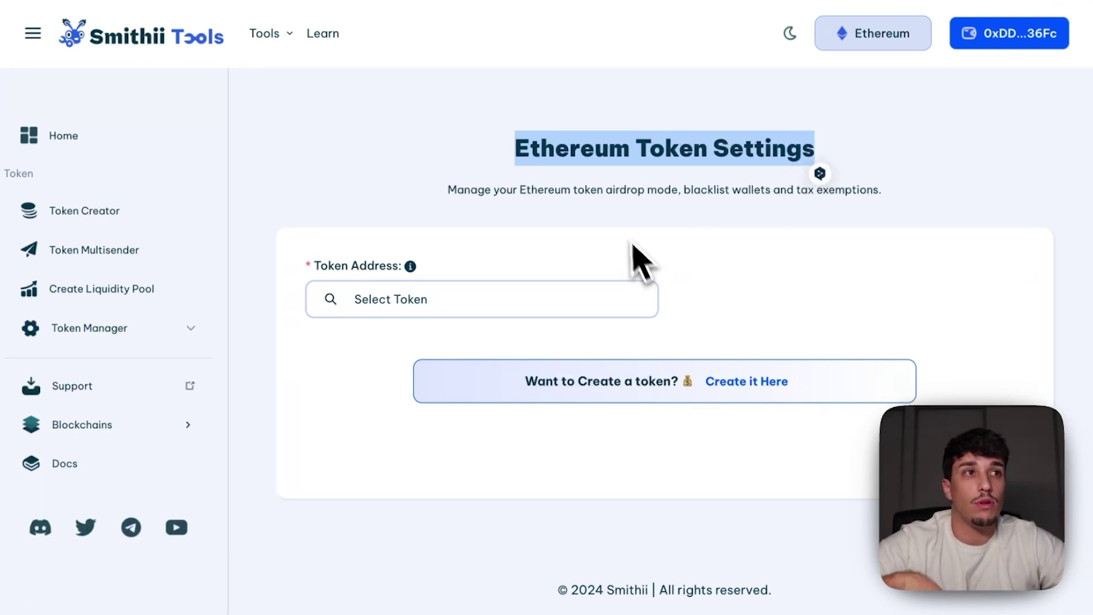
pyautogui.moveTo(586, 189); pyautogui.dragTo(773, 193)
pyautogui.click(748, 195)
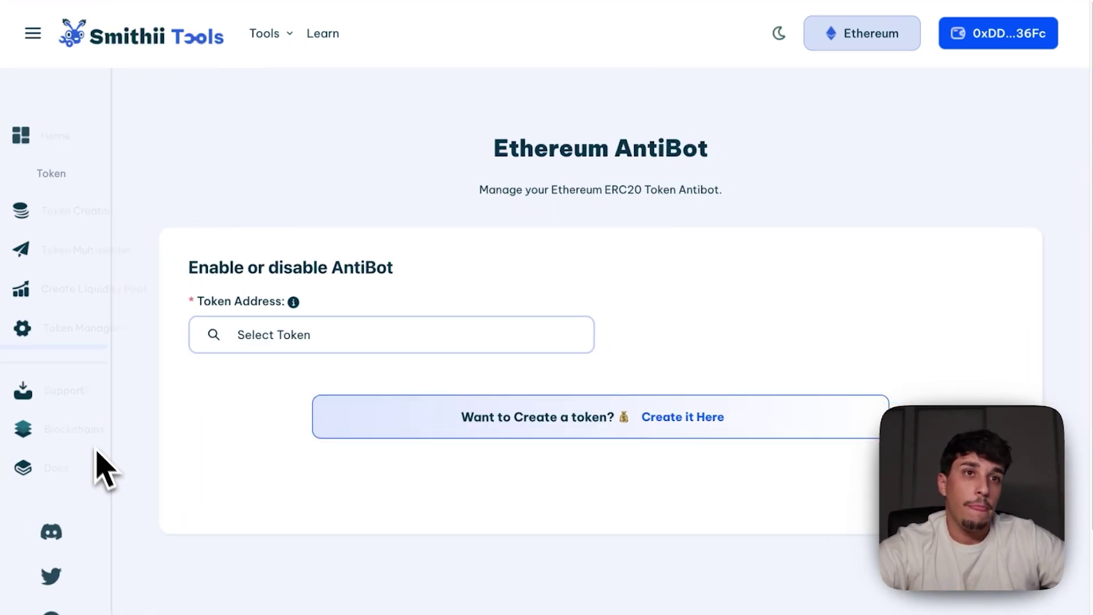
# Visit the Manage AntiBot page, then open the Manage Antiwhale page
pyautogui.click(23, 328)
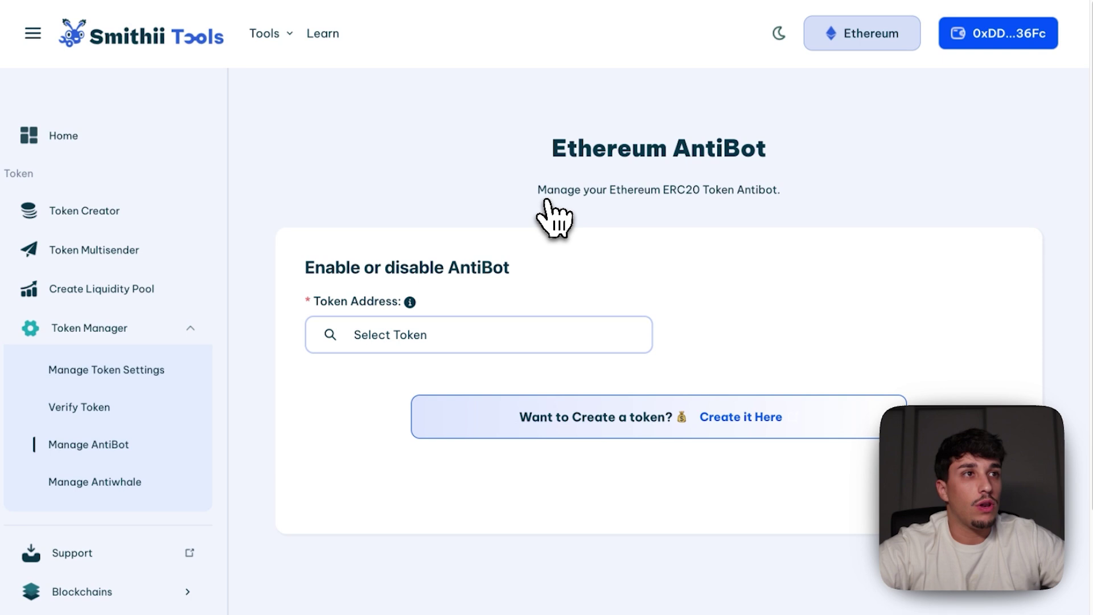
pyautogui.moveTo(537, 189); pyautogui.dragTo(773, 185)
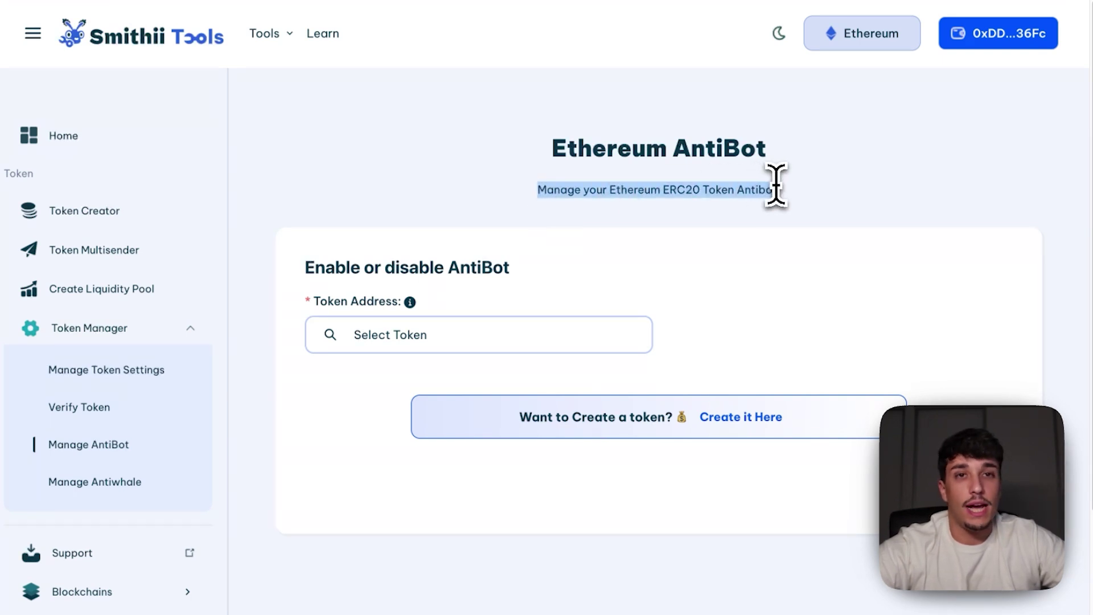
pyautogui.click(108, 386)
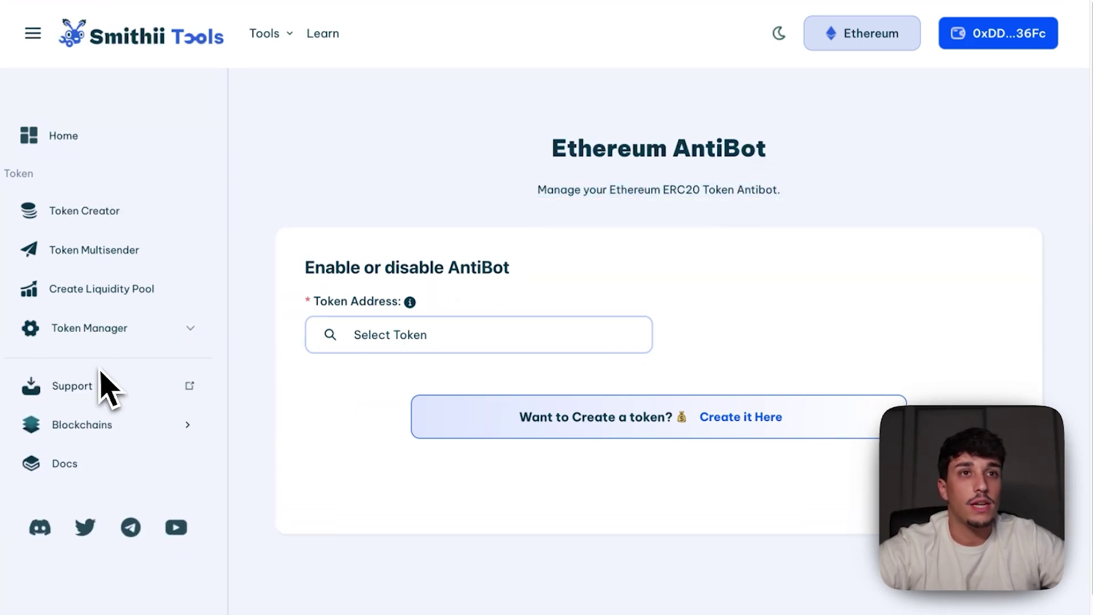
pyautogui.click(95, 479)
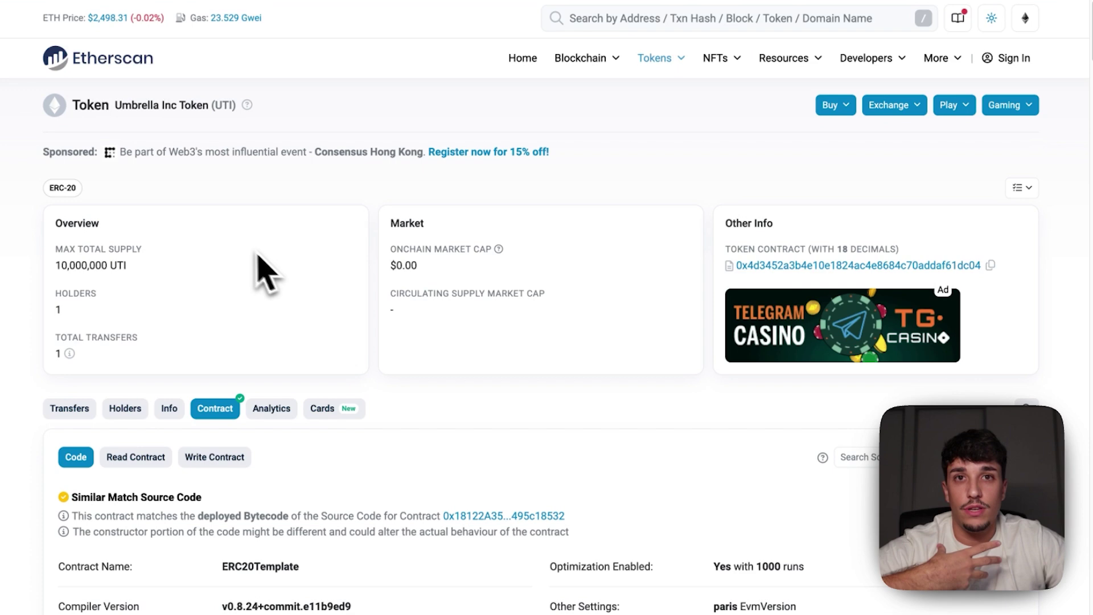
pyautogui.scroll(-2, 276, 313)
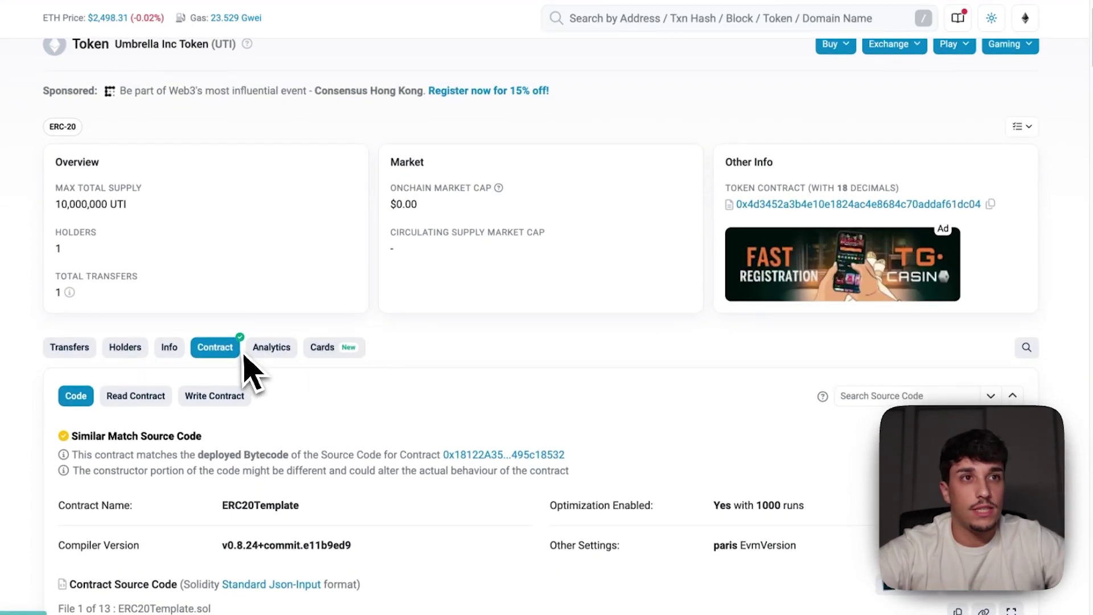
pyautogui.scroll(-4, 313, 273)
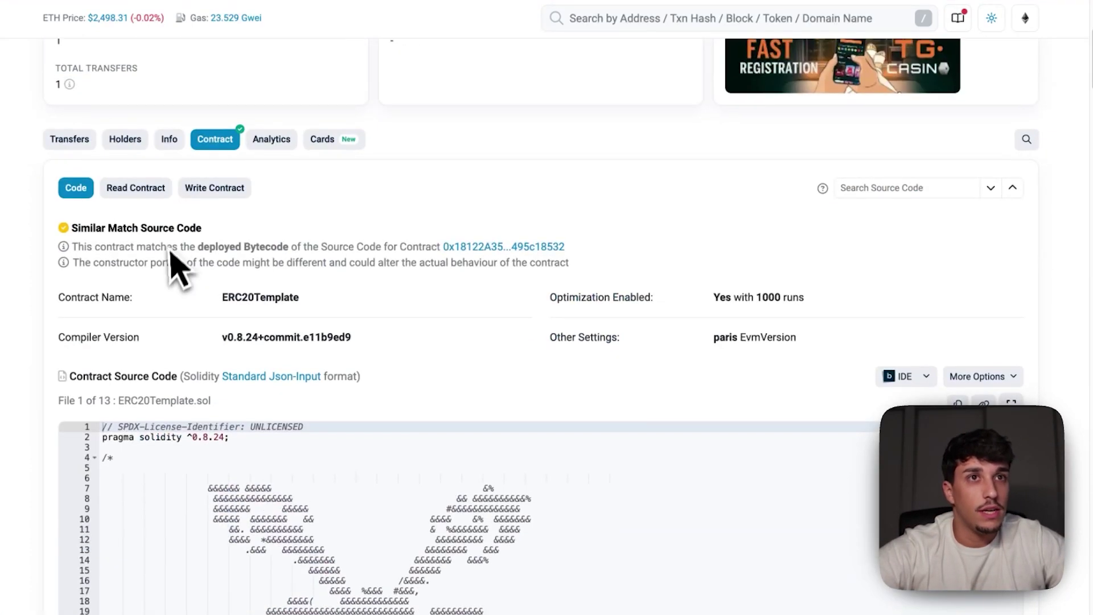
pyautogui.scroll(1, 139, 254)
pyautogui.scroll(-4, 442, 342)
pyautogui.scroll(-10, 427, 382)
pyautogui.scroll(13, 422, 370)
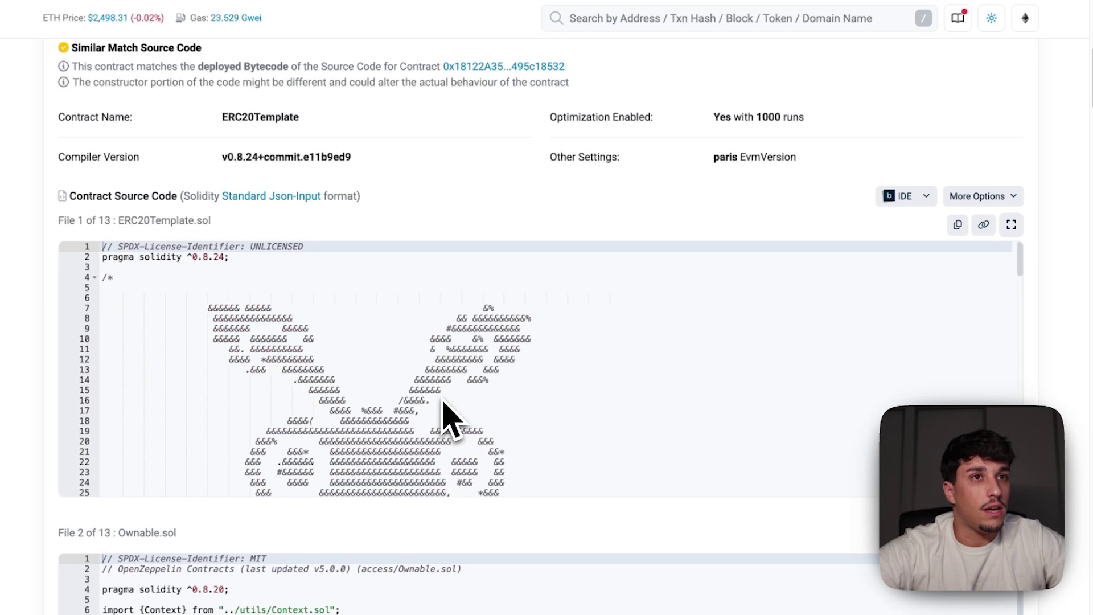
pyautogui.scroll(-1, 424, 429)
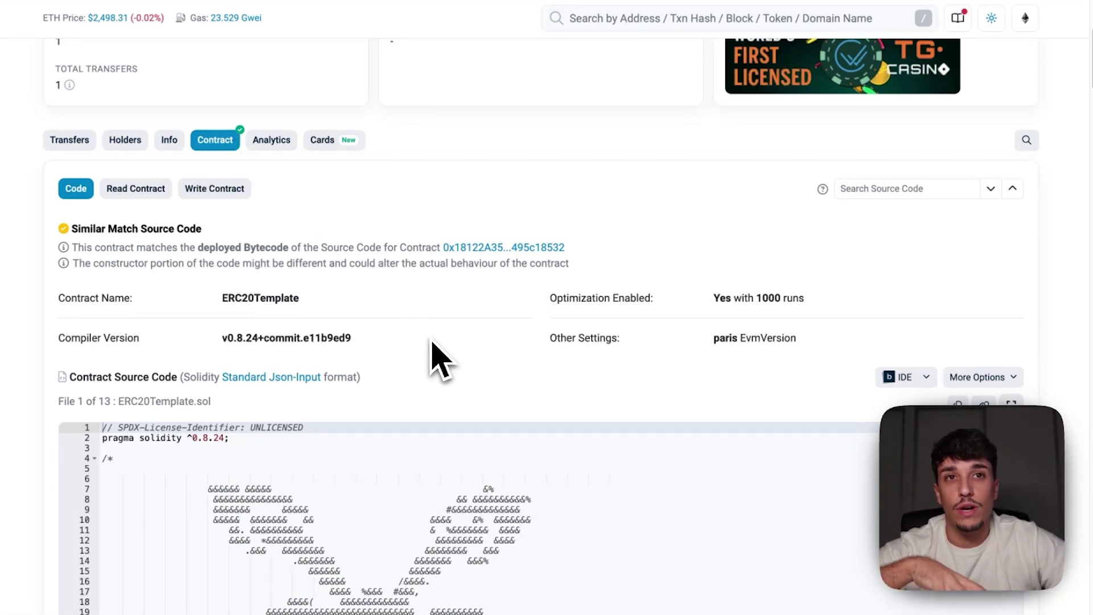
pyautogui.scroll(5, 431, 359)
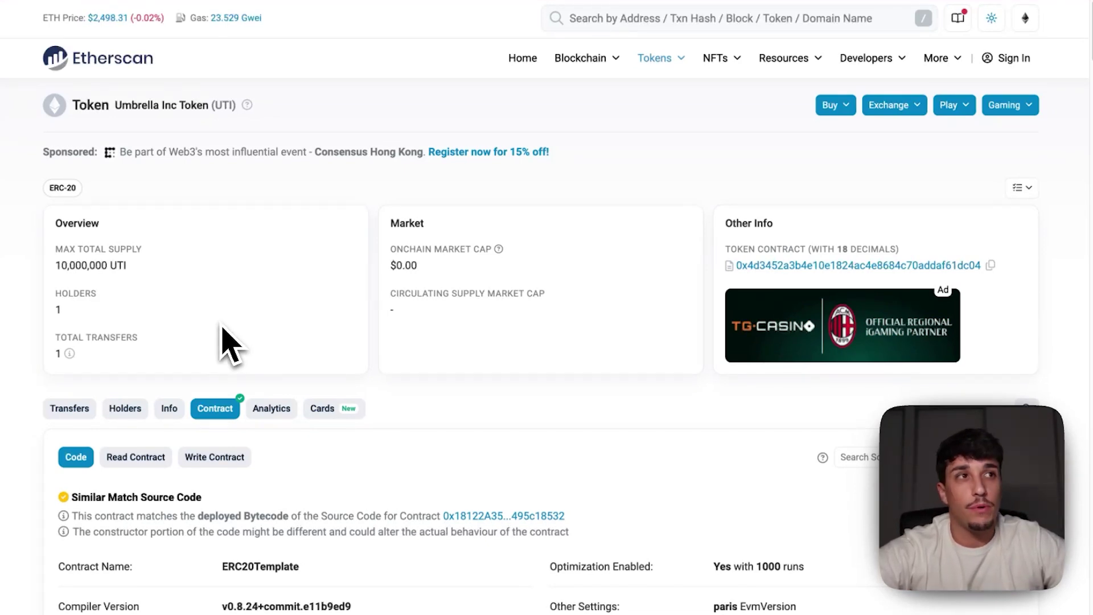
pyautogui.click(1002, 59)
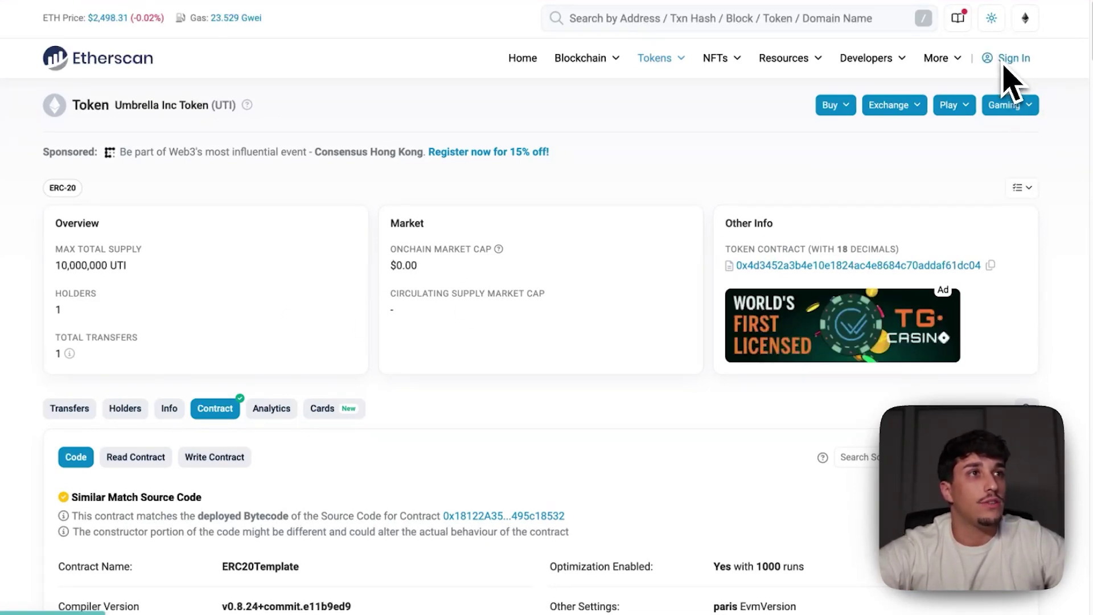